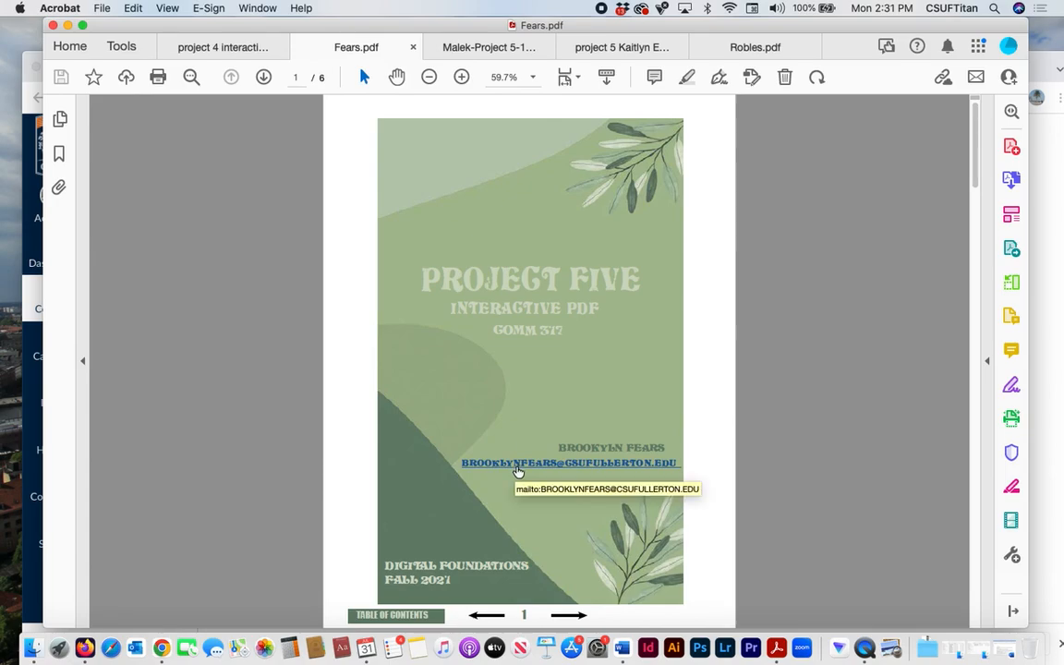
- Follow the contents link to the Project 2 B-movie poster page, test the previous and next page arrows, and return to the contents
{"action": "left_click", "coordinate": [570, 616]}
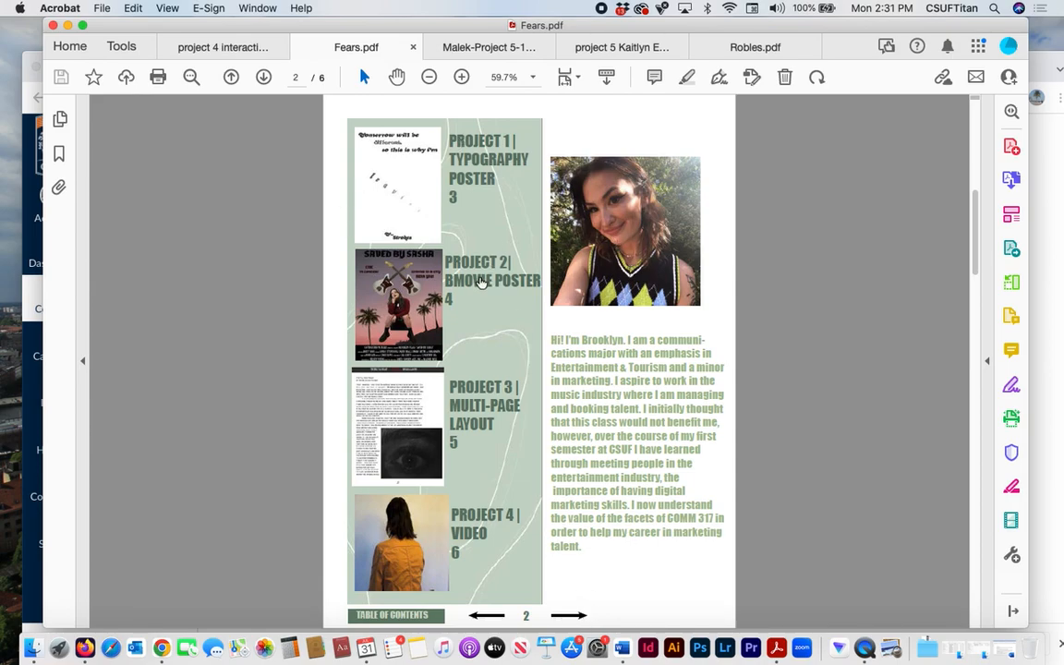
{"action": "left_click", "coordinate": [434, 255]}
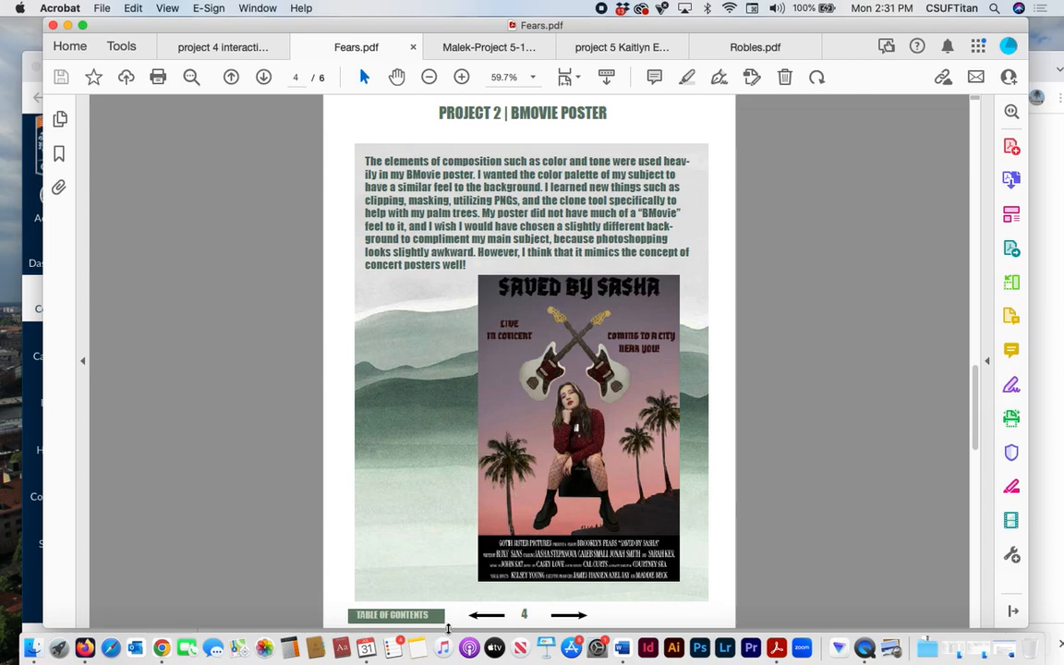
{"action": "left_click", "coordinate": [473, 614]}
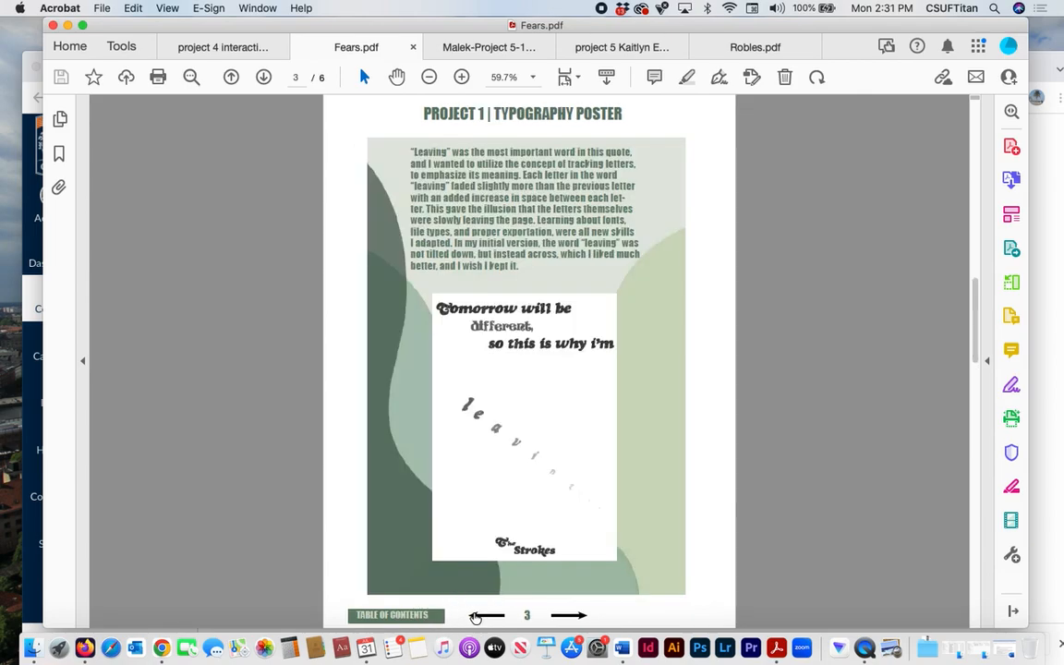
{"action": "left_click", "coordinate": [576, 614]}
{"action": "left_click", "coordinate": [435, 615]}
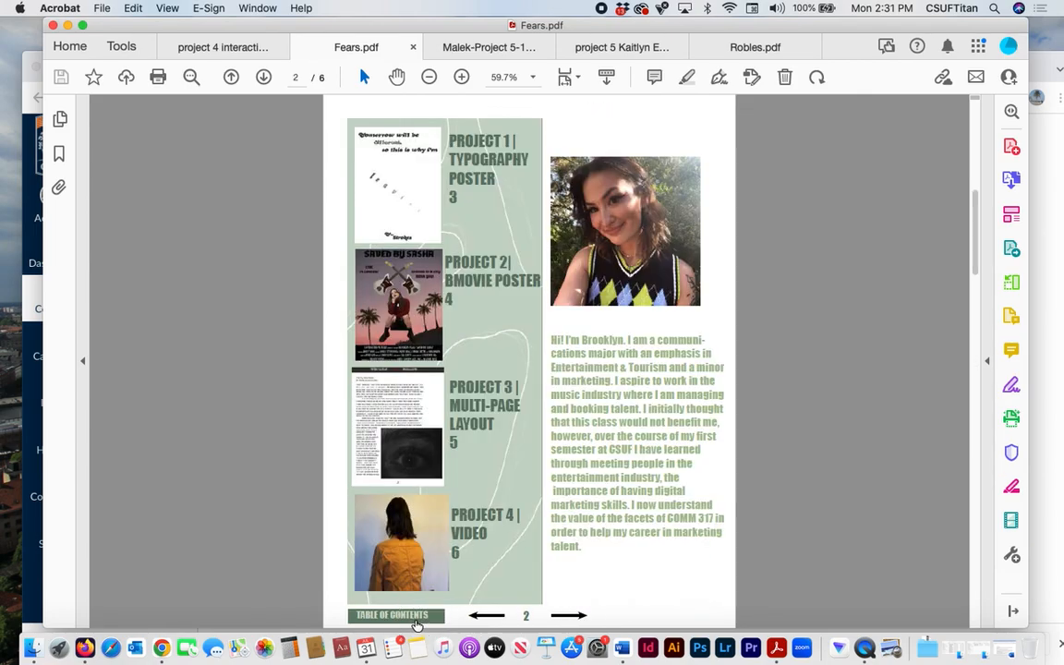
- Use the contents links to view the Project 3 multi-page layout and Project 4 video pages
{"action": "left_click", "coordinate": [464, 397]}
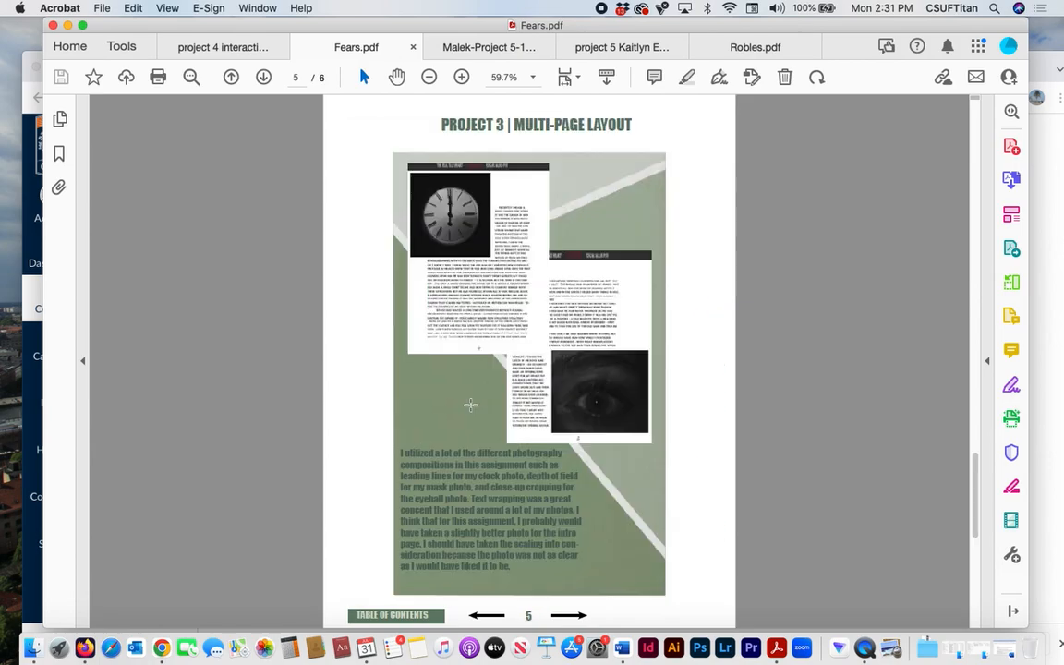
{"action": "left_click", "coordinate": [395, 615]}
{"action": "left_click", "coordinate": [475, 527]}
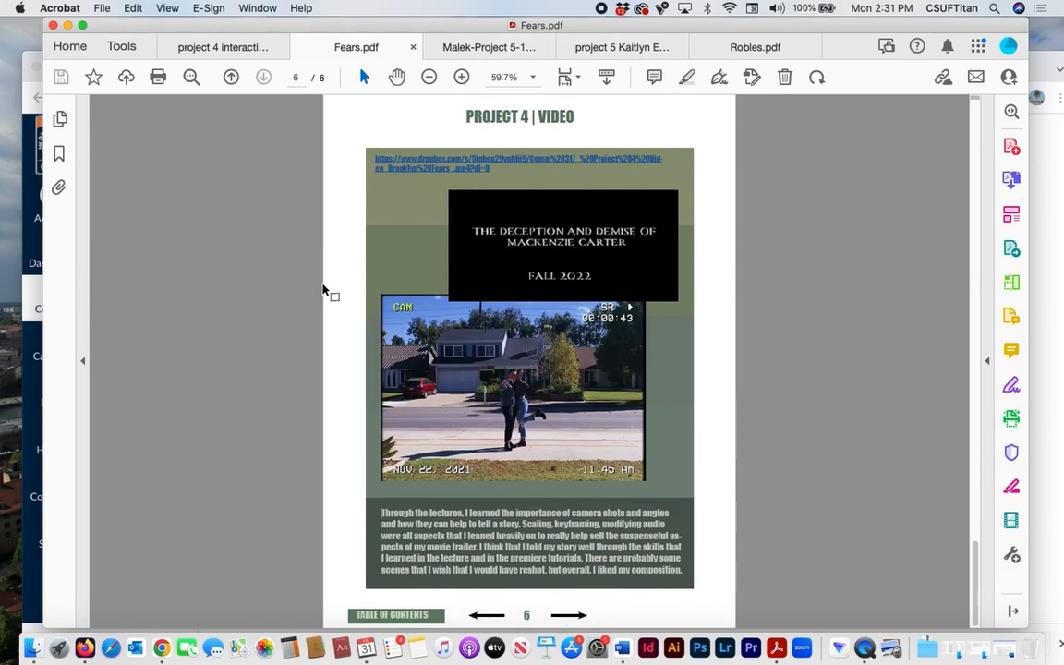
- Step back page by page from the Project 4 video page to the table of contents using the document's own arrows
{"action": "left_click", "coordinate": [479, 620]}
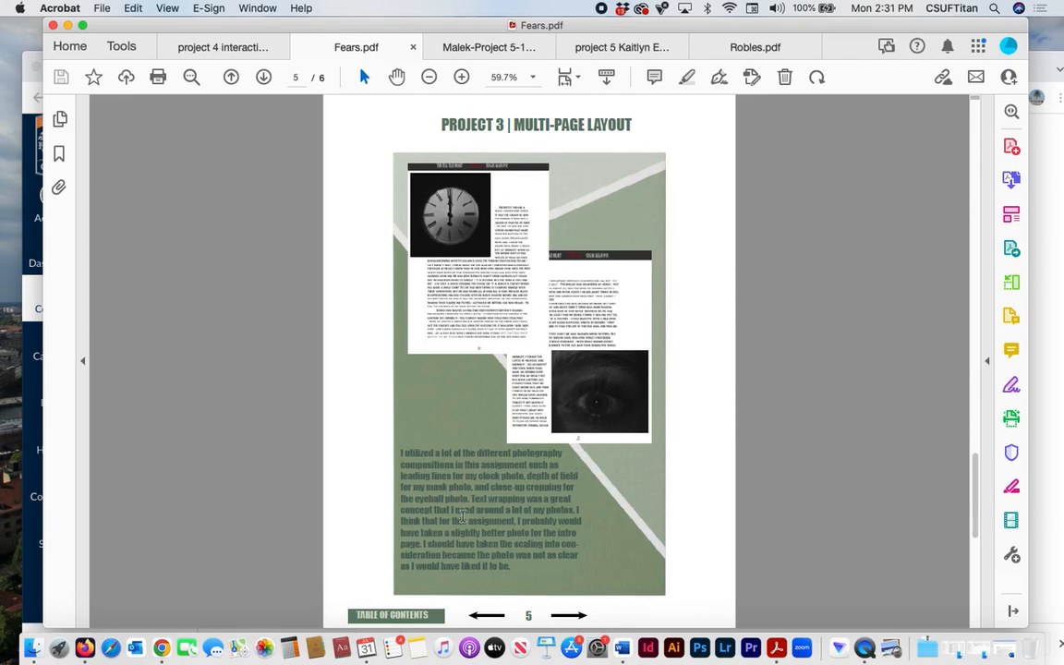
{"action": "left_click", "coordinate": [473, 617]}
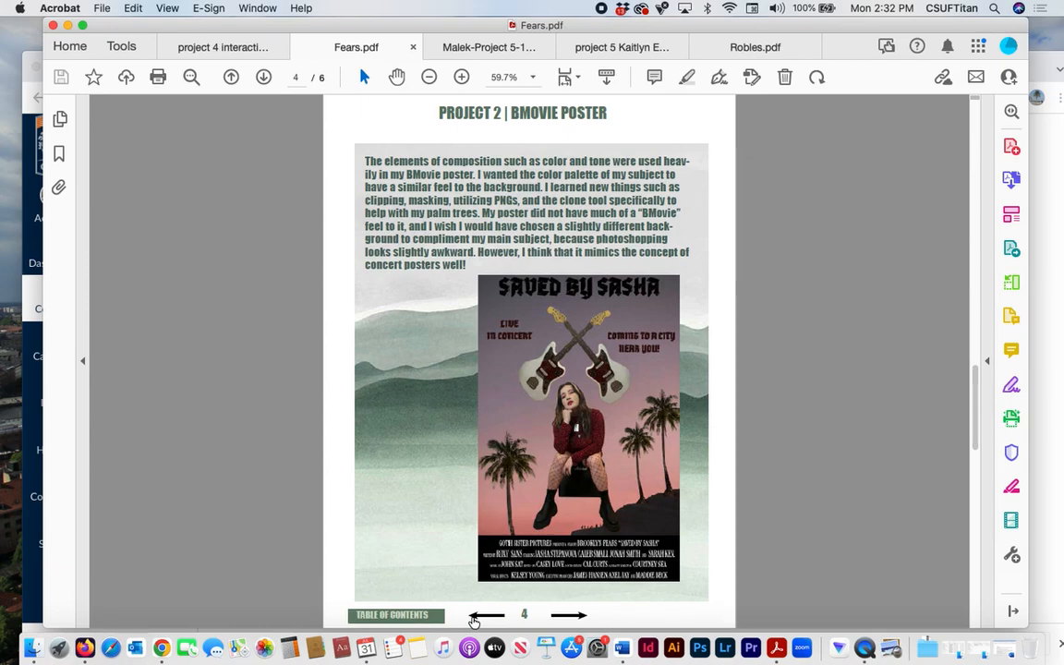
{"action": "left_click", "coordinate": [473, 617]}
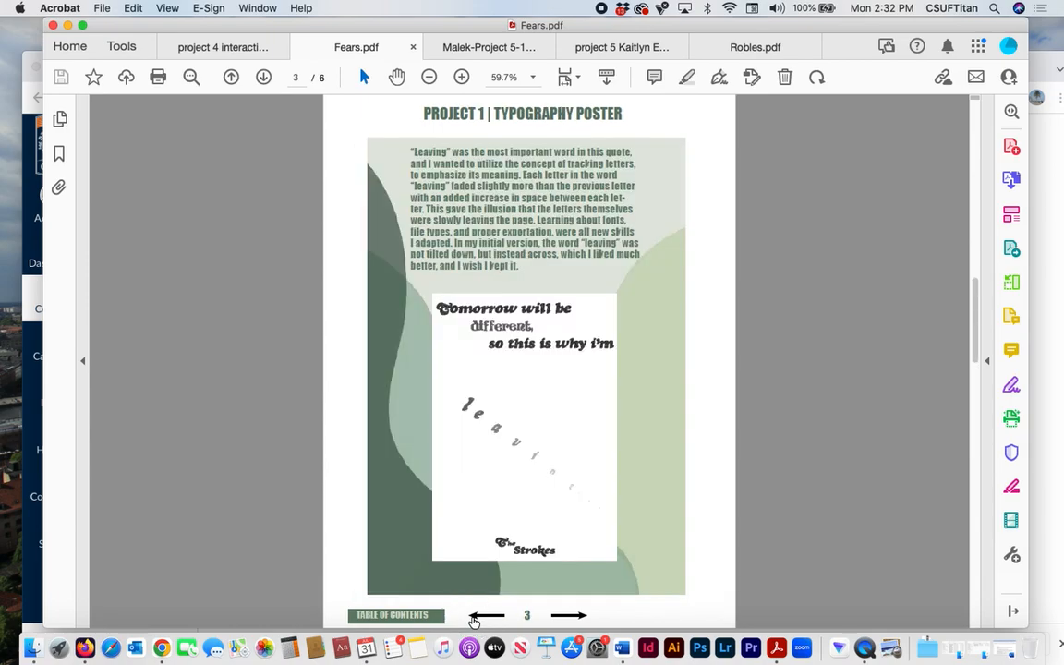
{"action": "left_click", "coordinate": [473, 617]}
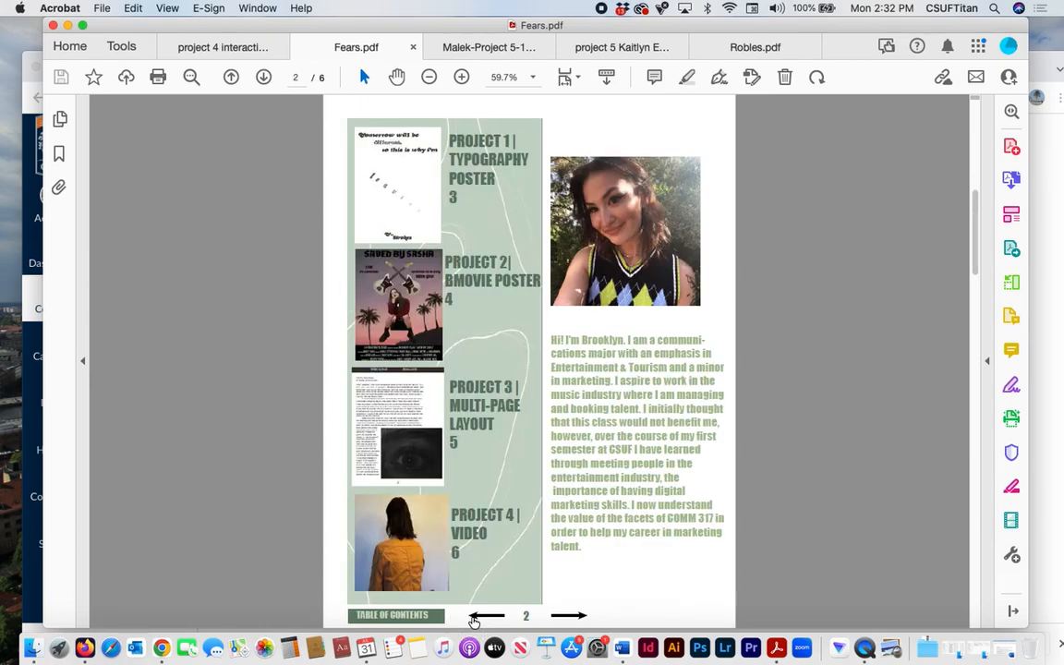
- Close the current student PDF and move from the cover of the next portfolio to its contents page
{"action": "left_click", "coordinate": [413, 47]}
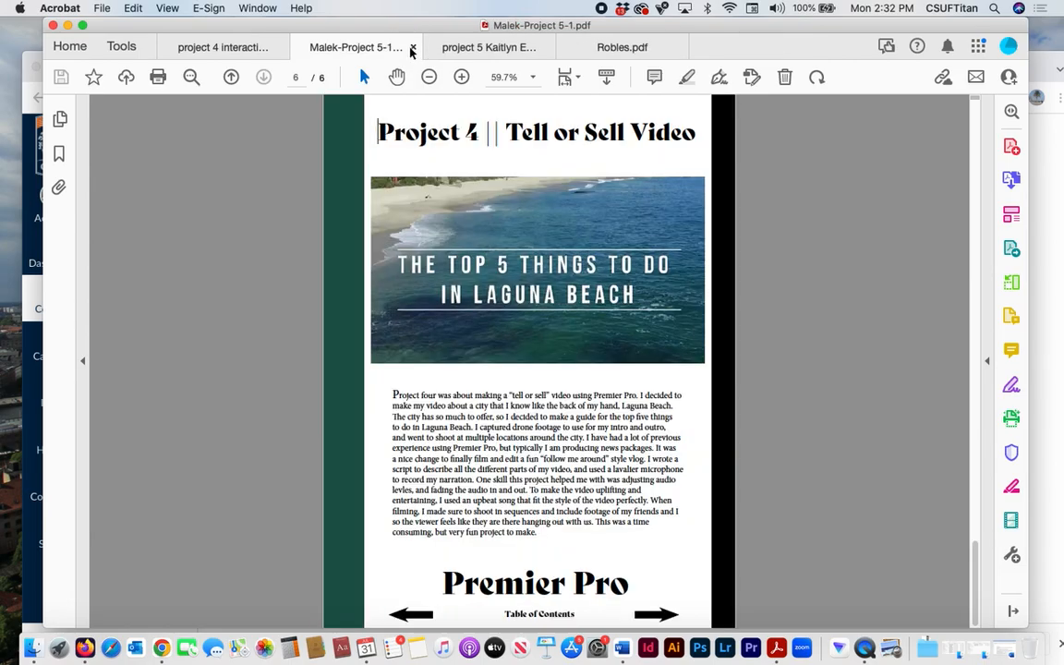
{"action": "left_click", "coordinate": [508, 356]}
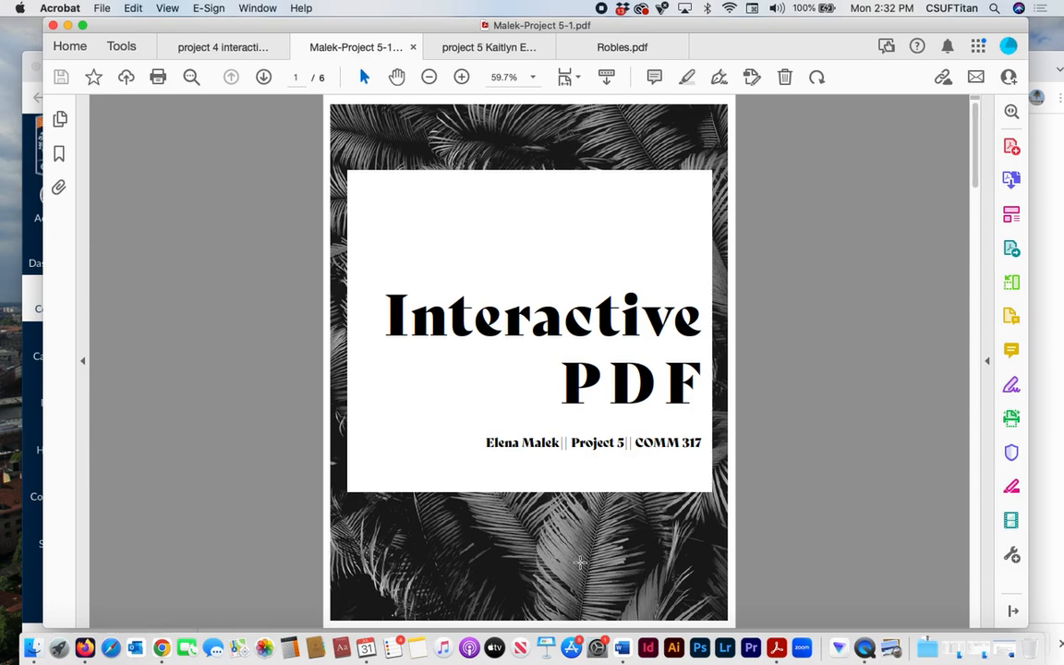
{"action": "left_click", "coordinate": [263, 77]}
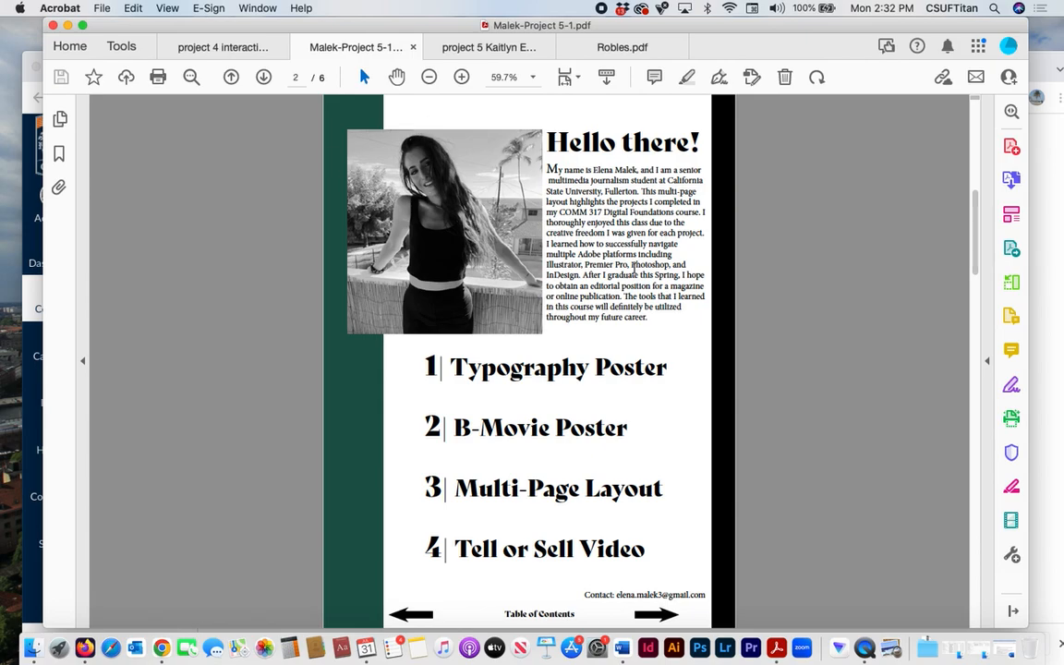
- Test the contents links for the Typography Poster, B-Movie Poster and Multi-Page Layout pages, returning to the contents after each
{"action": "left_click", "coordinate": [452, 355]}
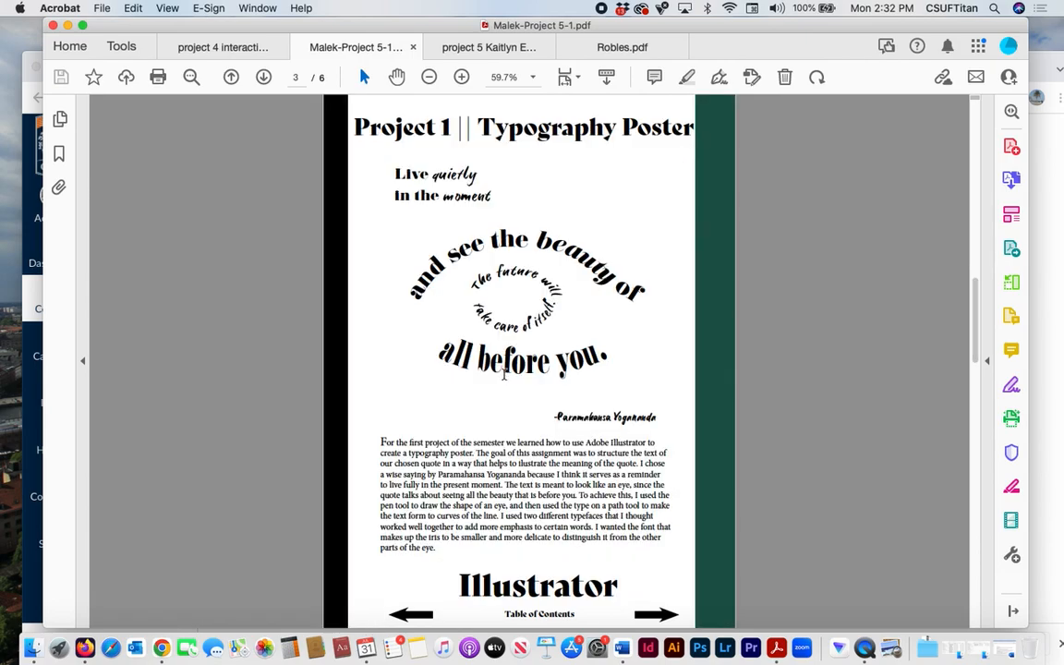
{"action": "left_click", "coordinate": [533, 616]}
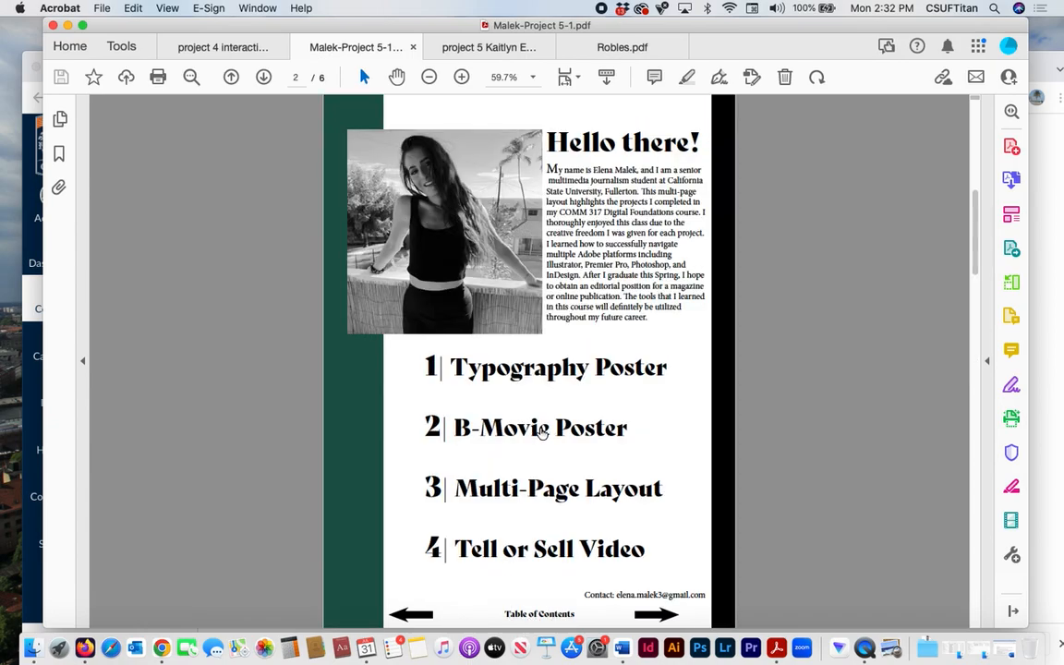
{"action": "left_click", "coordinate": [480, 429]}
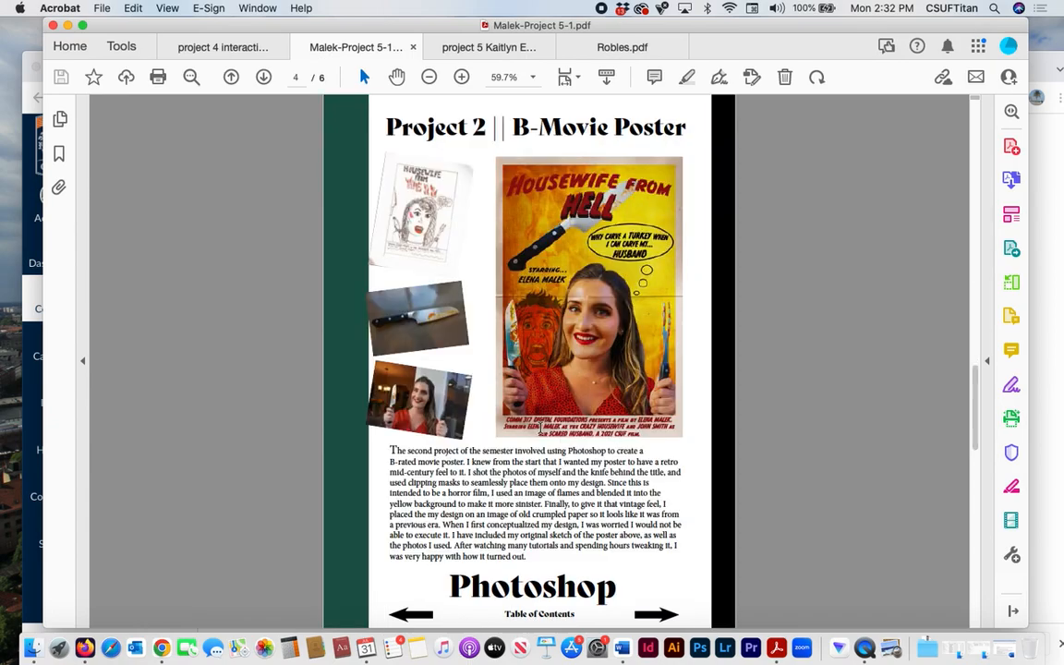
{"action": "left_click", "coordinate": [551, 616]}
{"action": "left_click", "coordinate": [572, 499]}
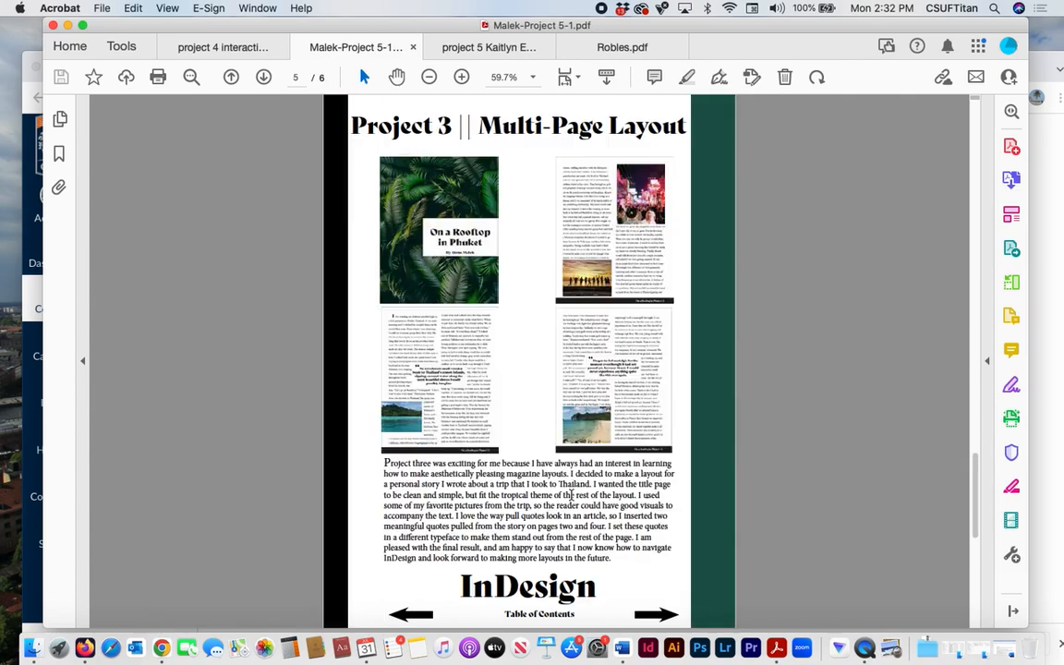
{"action": "left_click", "coordinate": [534, 615]}
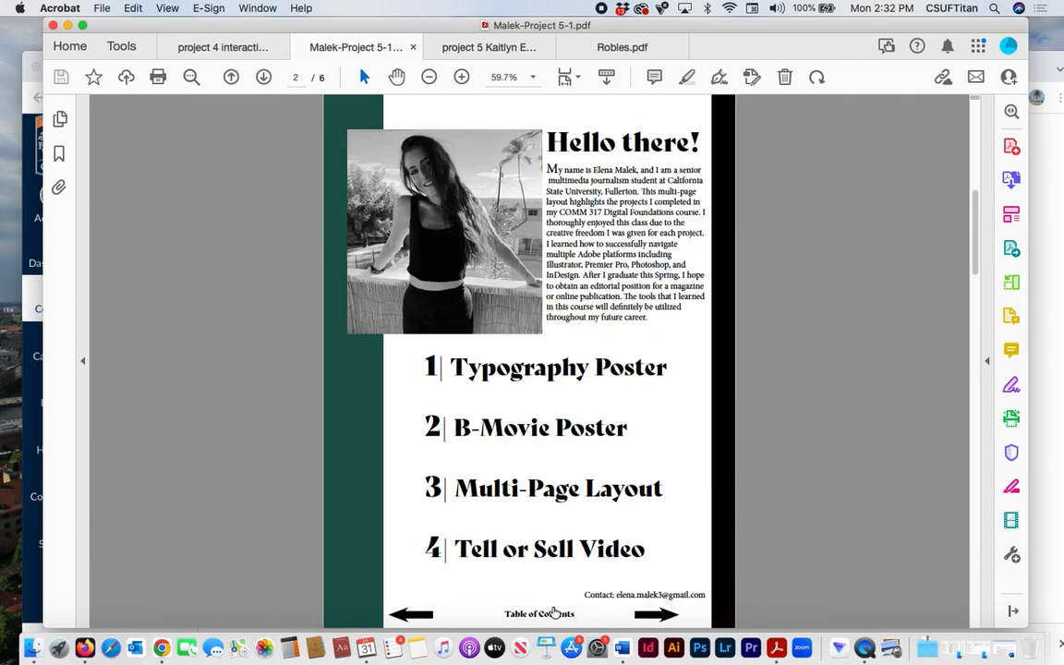
- Open the Tell or Sell Video page, follow its image link to the Dropbox video, then close that page and return to Acrobat
{"action": "left_click", "coordinate": [497, 551]}
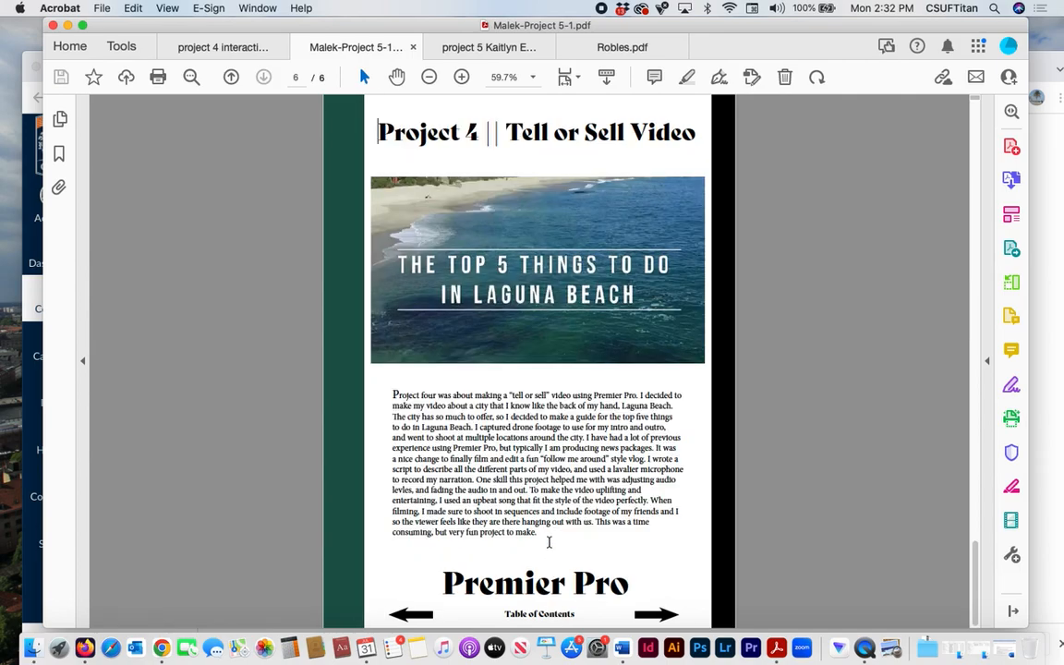
{"action": "left_click", "coordinate": [522, 235]}
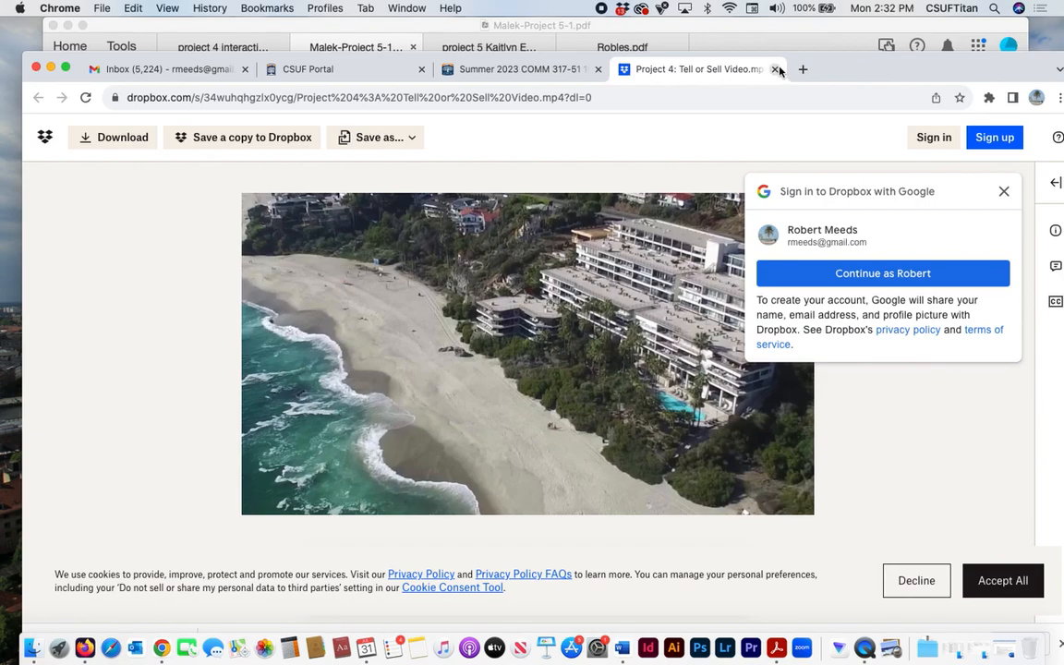
{"action": "left_click", "coordinate": [775, 70]}
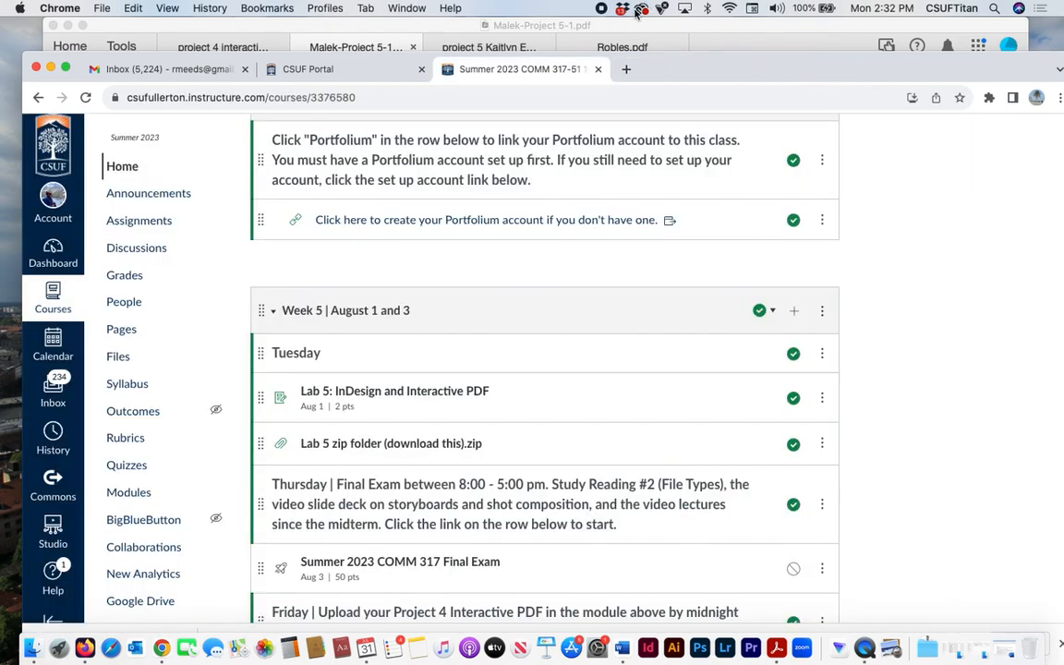
{"action": "left_click", "coordinate": [621, 31]}
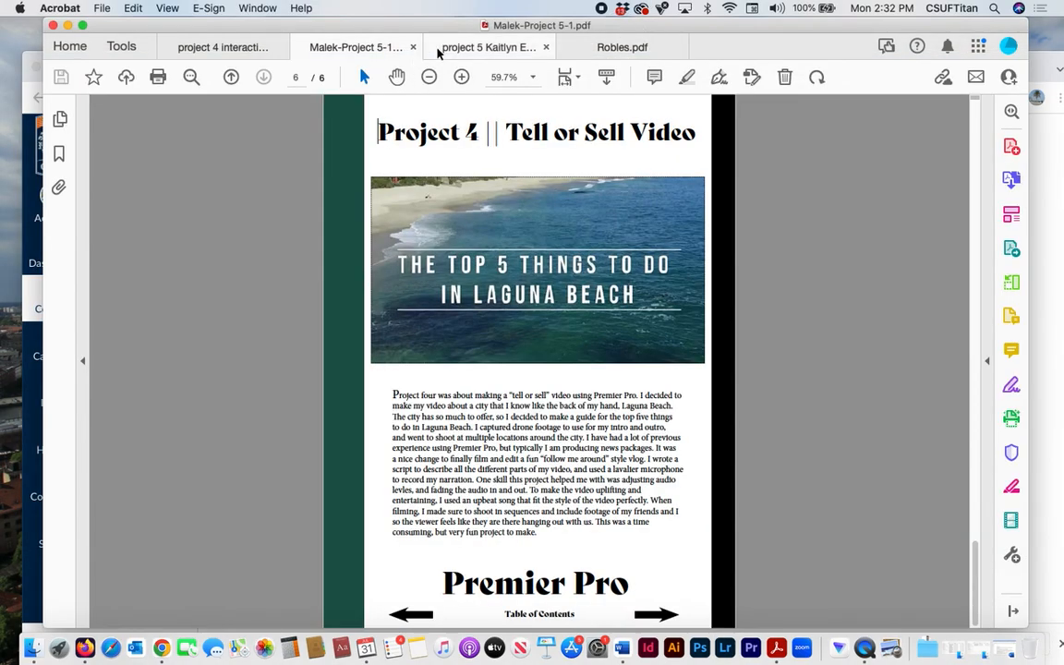
- Bring up the scrapbook-style "project 5" PDF, go from its cover to the contents, and test the typography poster link and the way back
{"action": "left_click", "coordinate": [486, 51]}
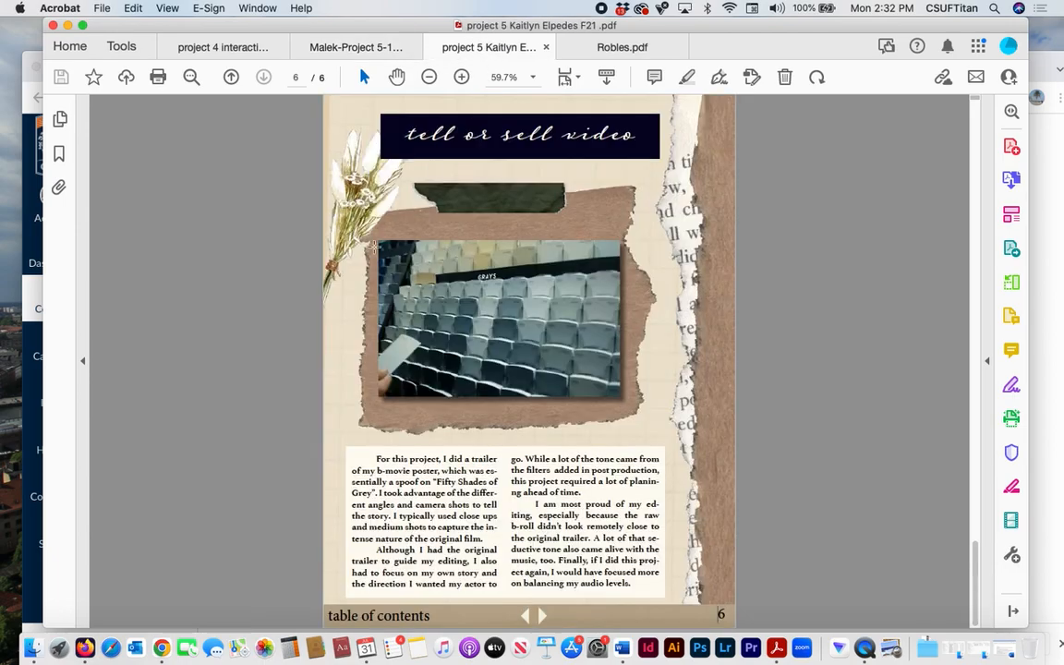
{"action": "key", "text": "Home"}
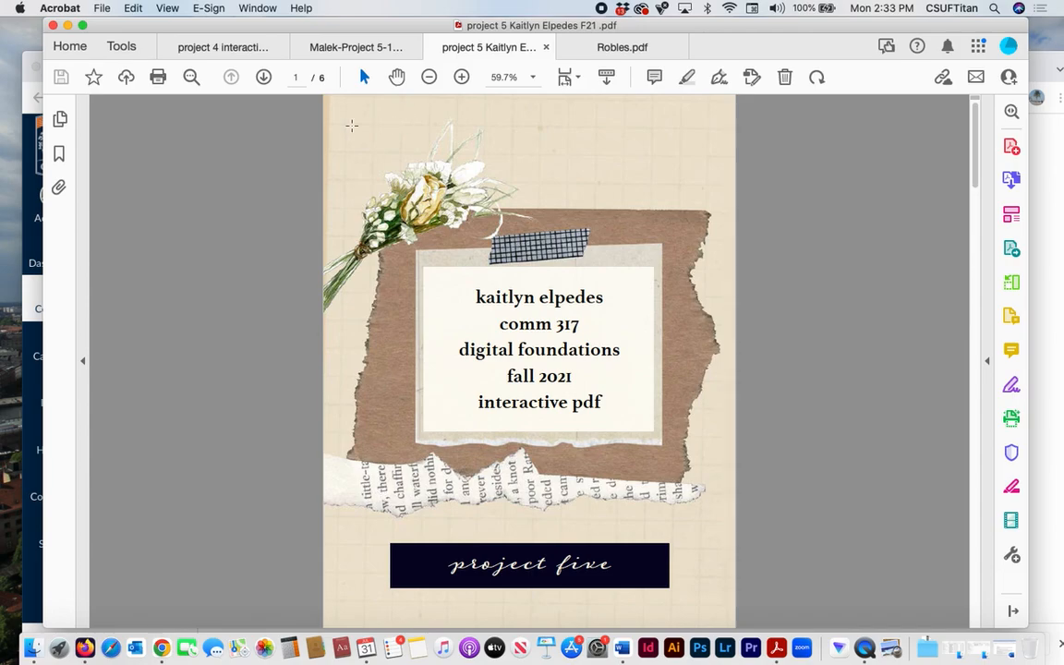
{"action": "left_click", "coordinate": [263, 79]}
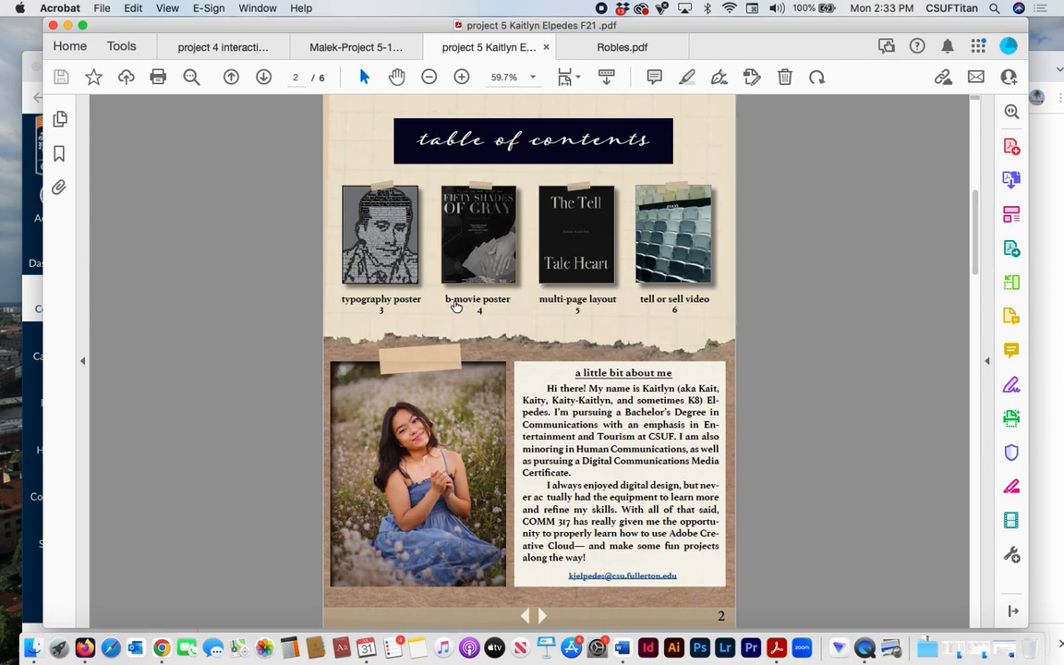
{"action": "left_click", "coordinate": [331, 272]}
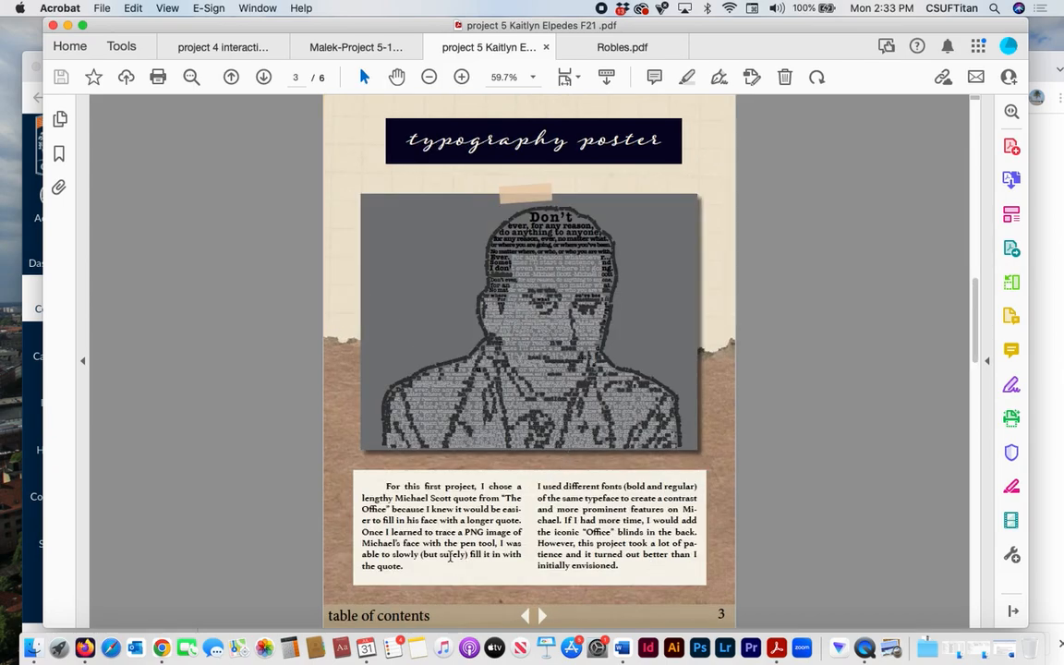
{"action": "left_click", "coordinate": [380, 615]}
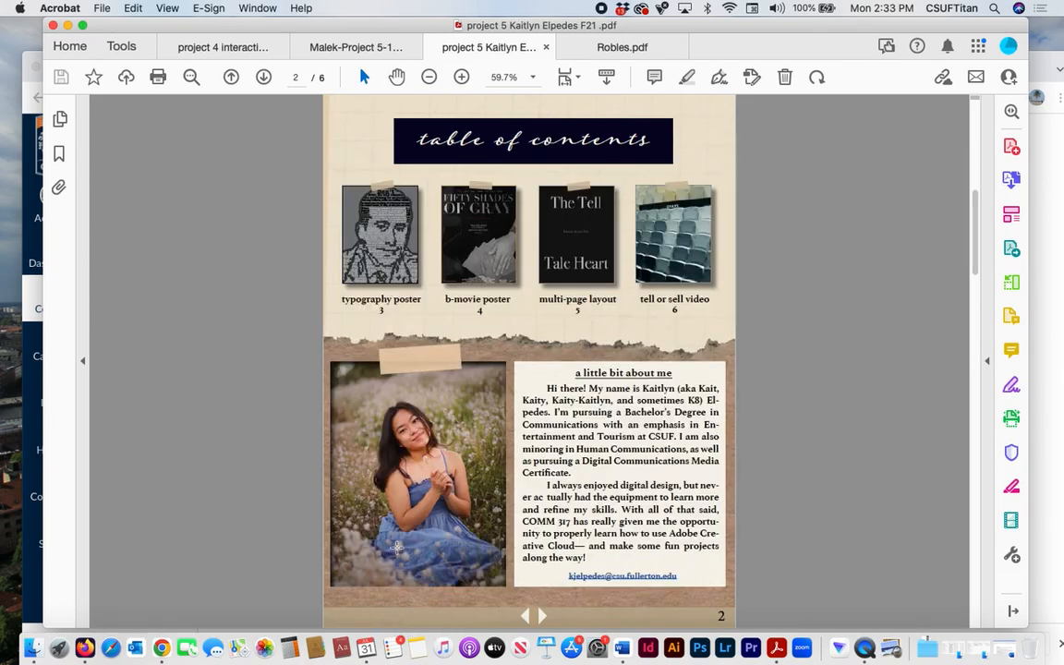
- Open the b-movie poster page from the contents and use the page arrows to reach the tell or sell video page
{"action": "left_click", "coordinate": [477, 299]}
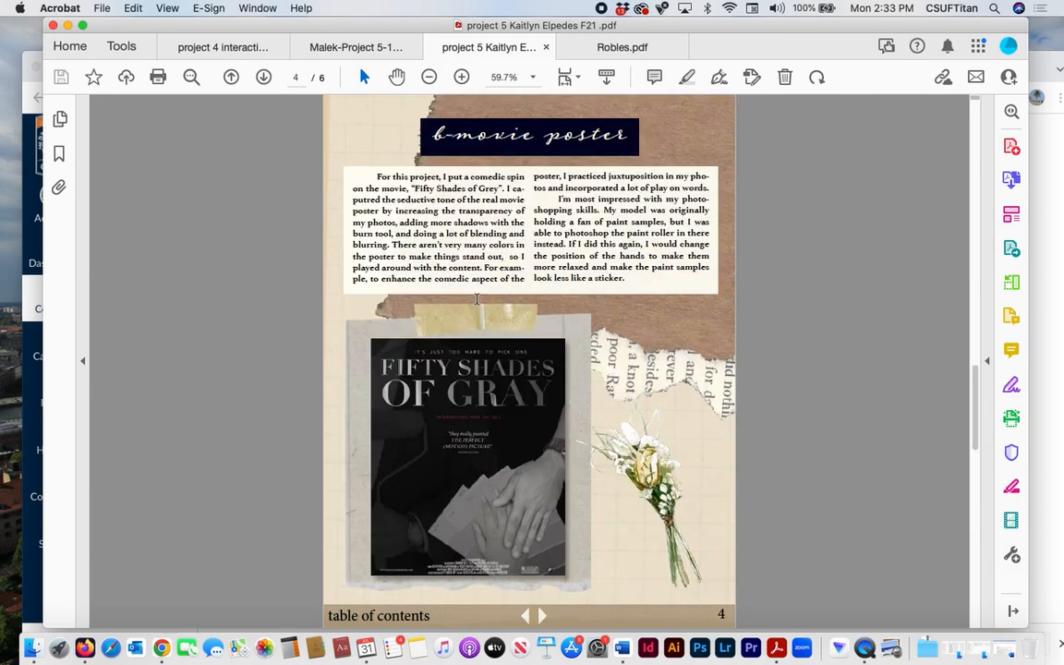
{"action": "left_click", "coordinate": [527, 617]}
{"action": "left_click", "coordinate": [544, 617]}
{"action": "left_click", "coordinate": [543, 617]}
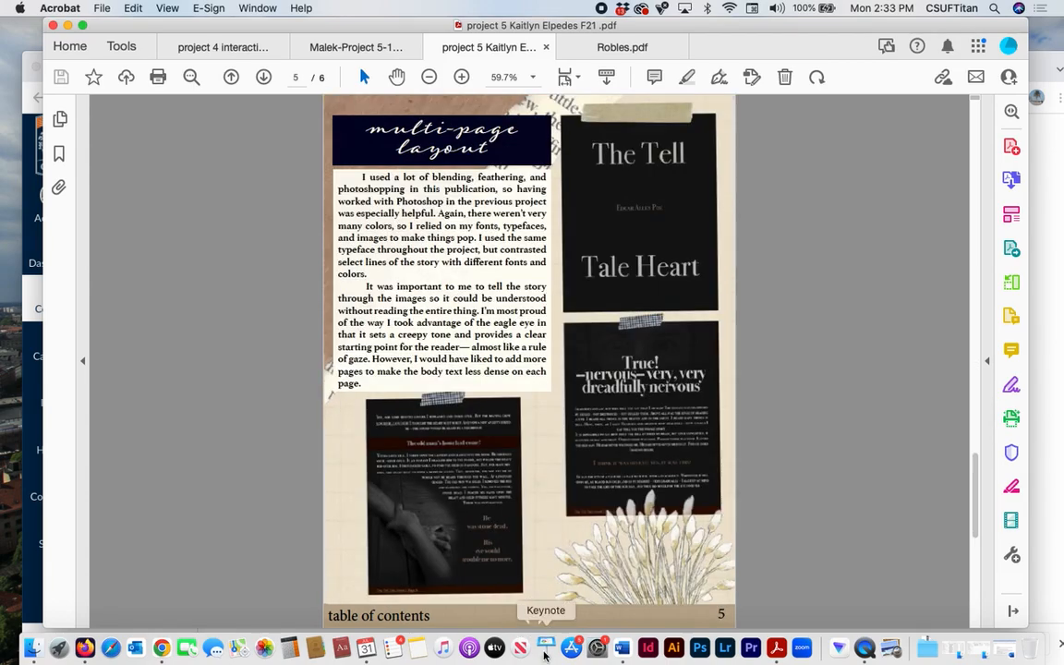
{"action": "left_click", "coordinate": [543, 617]}
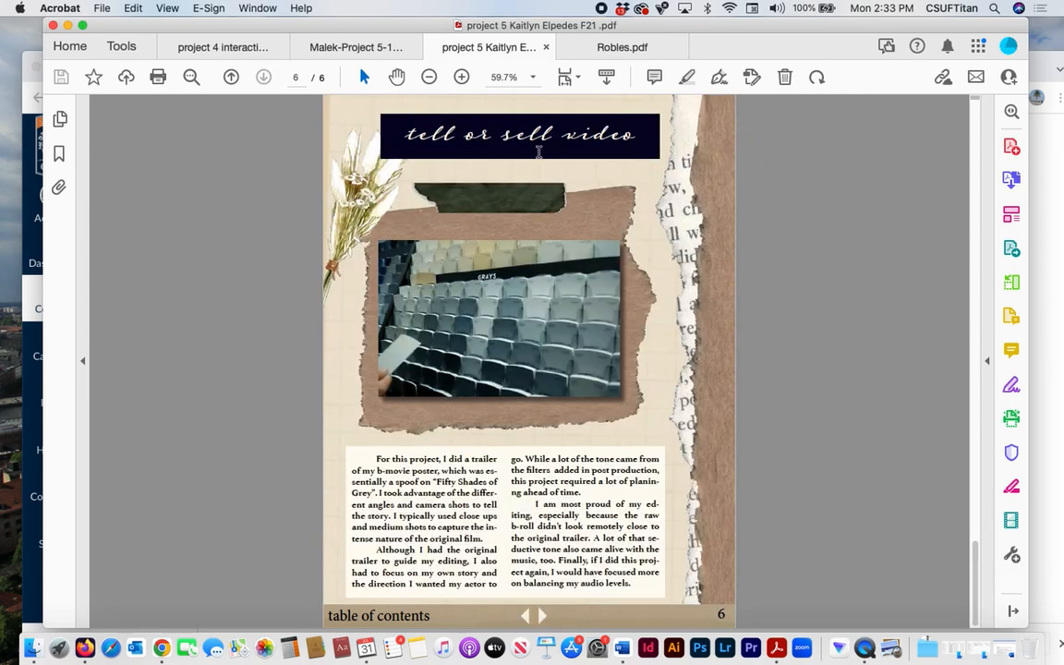
- Open the linked Dropbox video, dismiss the Google sign-in prompt, play the trailer, and close its page
{"action": "left_click", "coordinate": [440, 305]}
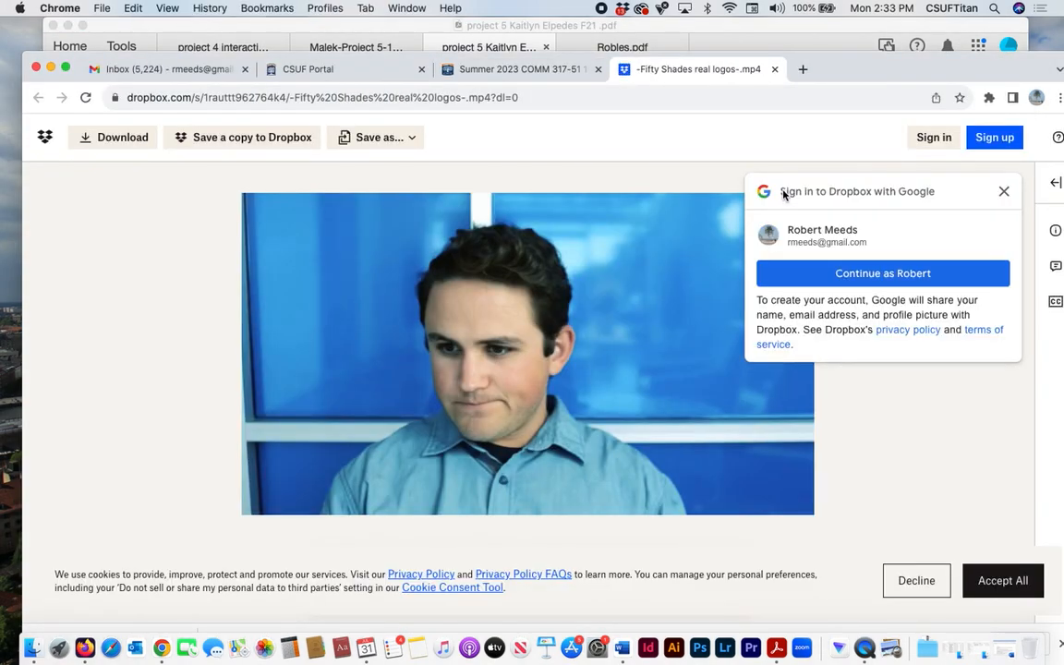
{"action": "left_click", "coordinate": [1005, 191]}
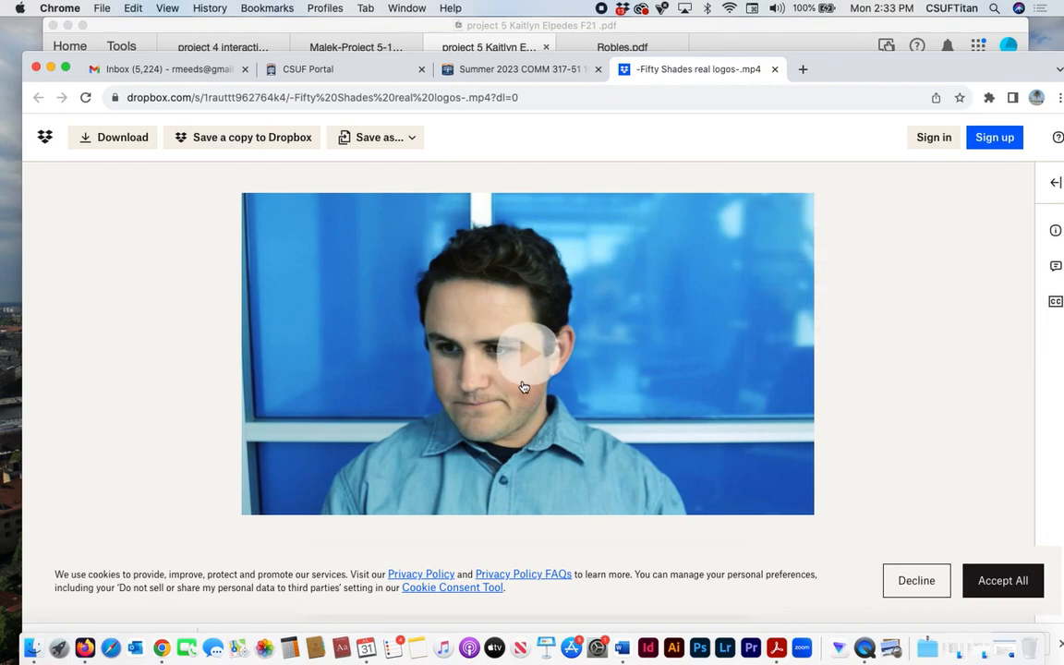
{"action": "left_click", "coordinate": [527, 350]}
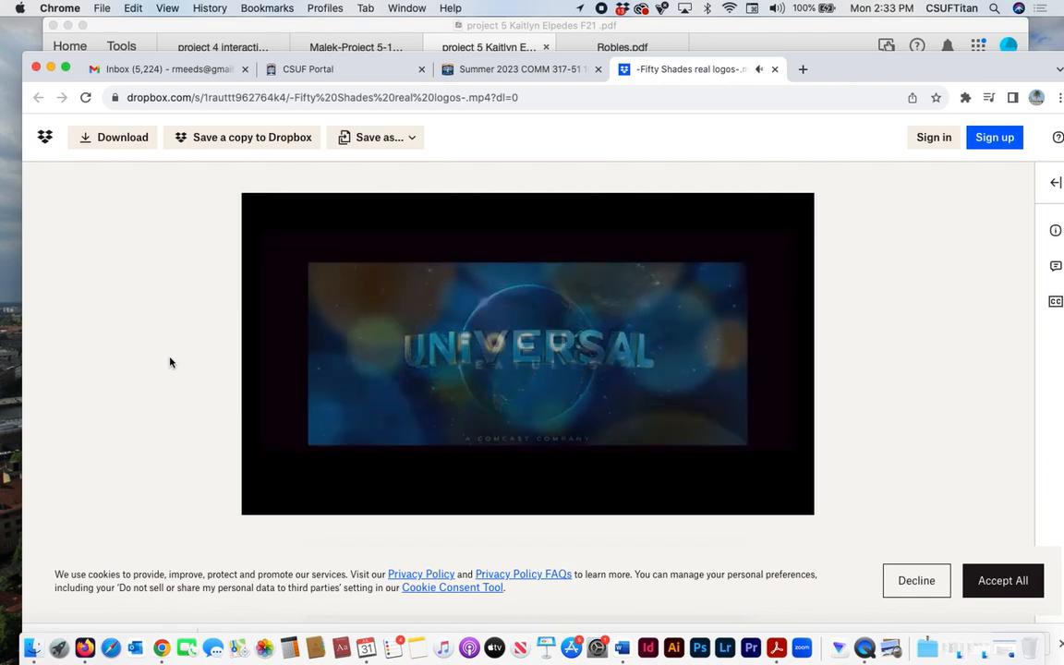
{"action": "left_click", "coordinate": [776, 70]}
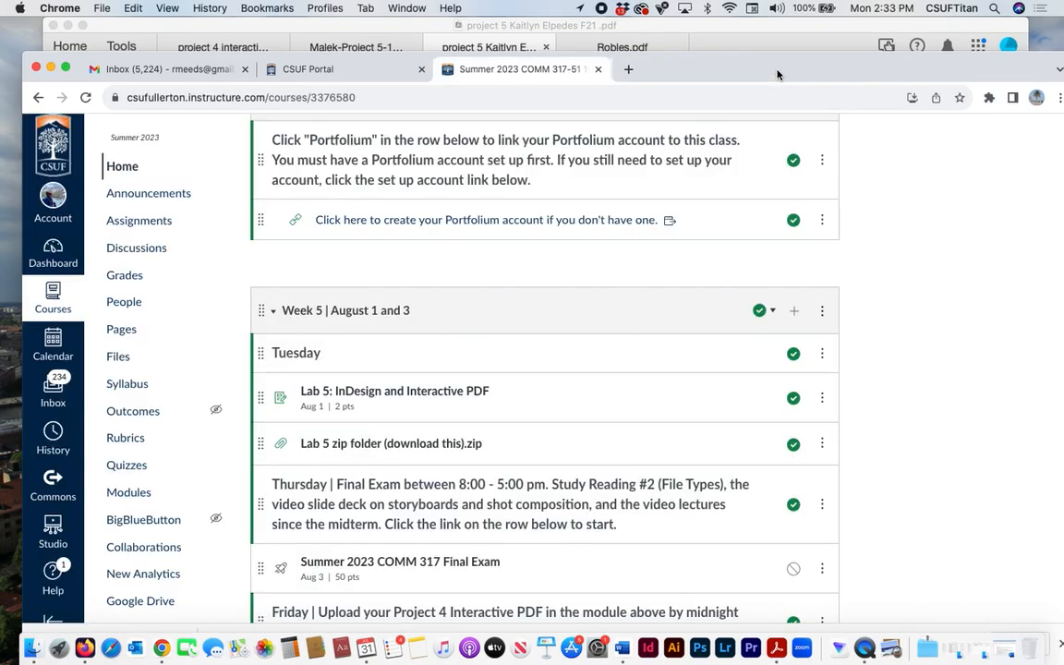
- Switch back to Acrobat and bring up the last of the open student portfolio PDFs
{"action": "left_click", "coordinate": [363, 31]}
{"action": "left_click", "coordinate": [622, 50]}
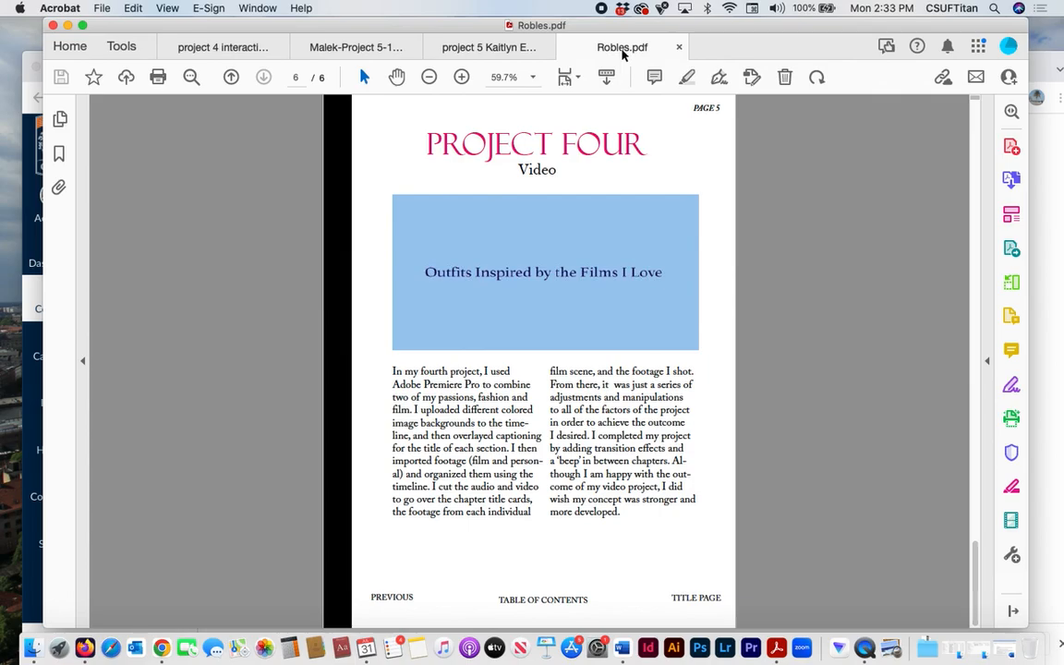
- Go from the cover to the contents, test the Project One link and the way back, and page forward to Project Two
{"action": "key", "text": "Home"}
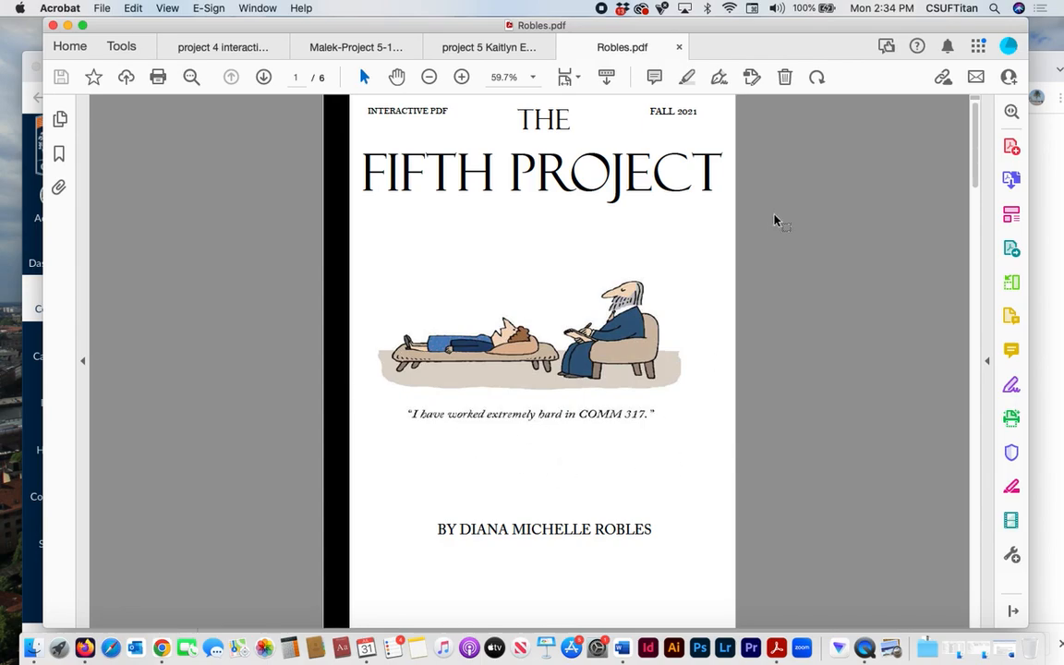
{"action": "left_click", "coordinate": [263, 78]}
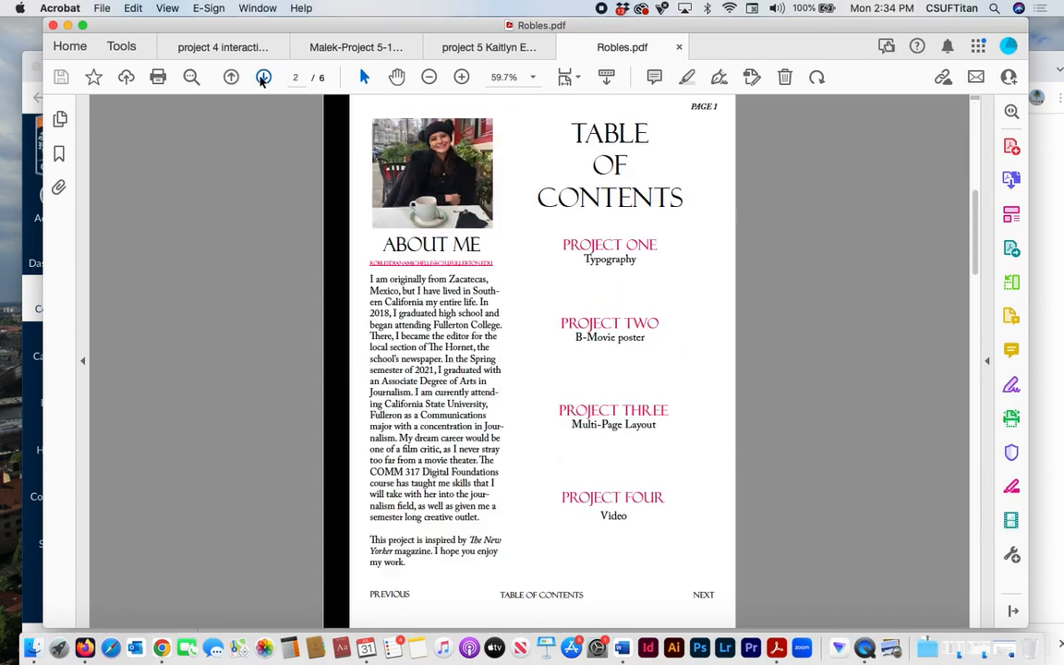
{"action": "left_click", "coordinate": [596, 246]}
{"action": "left_click", "coordinate": [559, 599]}
{"action": "left_click", "coordinate": [704, 598]}
{"action": "left_click", "coordinate": [703, 598]}
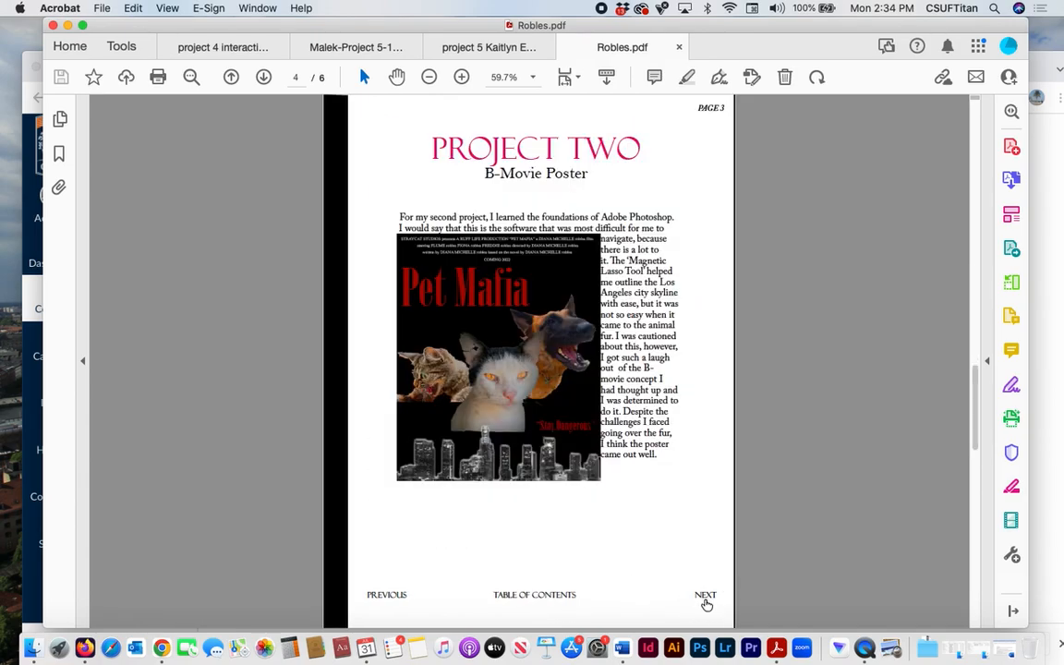
- Follow the Previous links from the Project Two page back to the portfolio's cover
{"action": "left_click", "coordinate": [385, 598]}
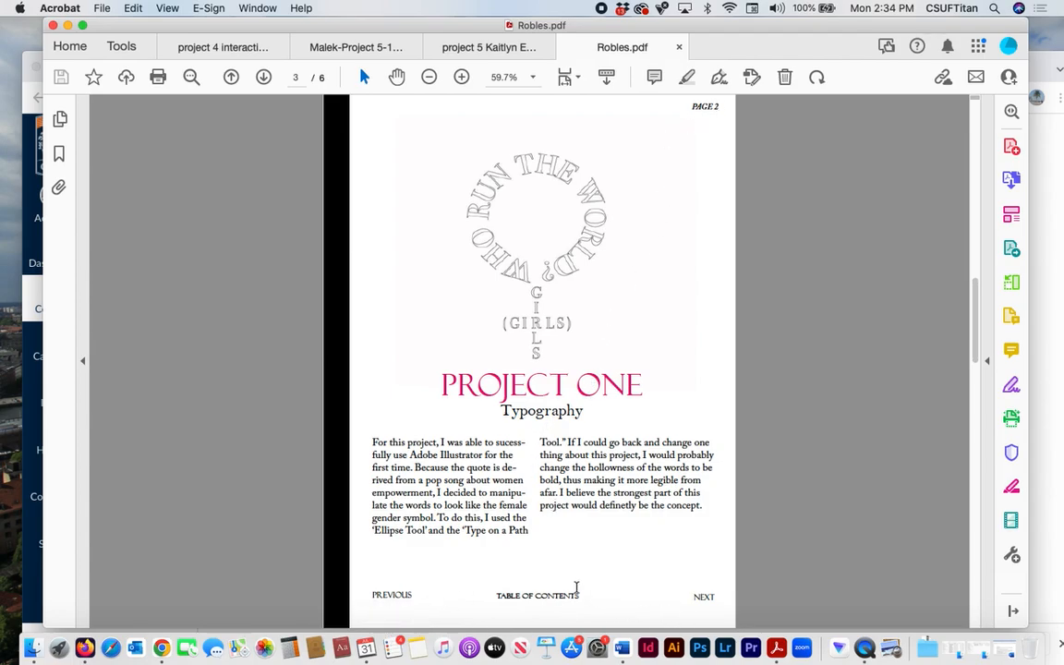
{"action": "left_click", "coordinate": [381, 598]}
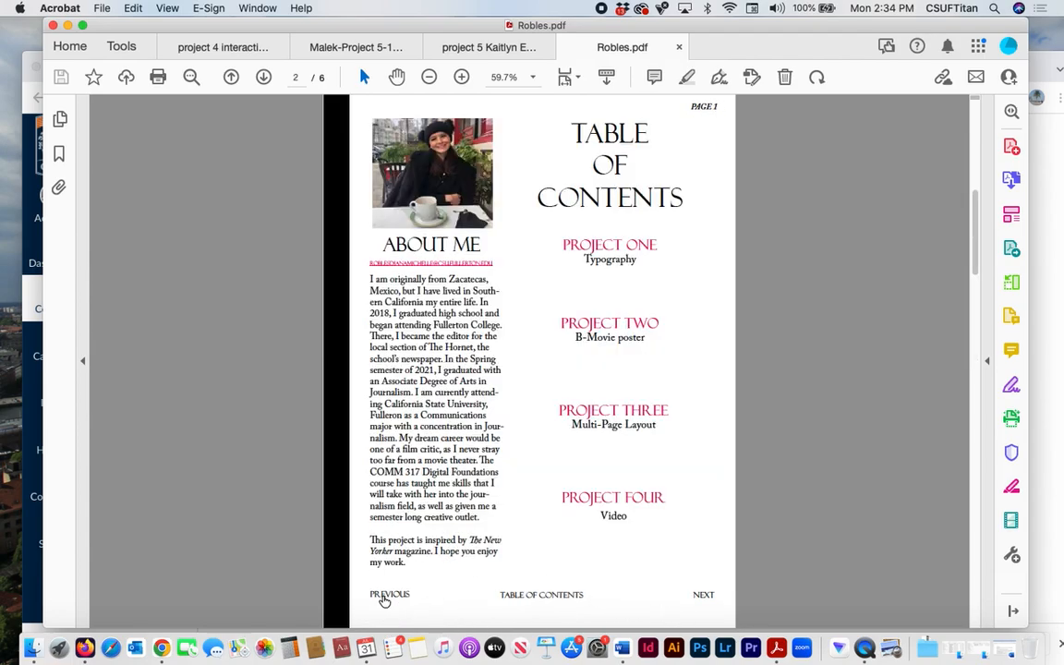
{"action": "left_click", "coordinate": [385, 602]}
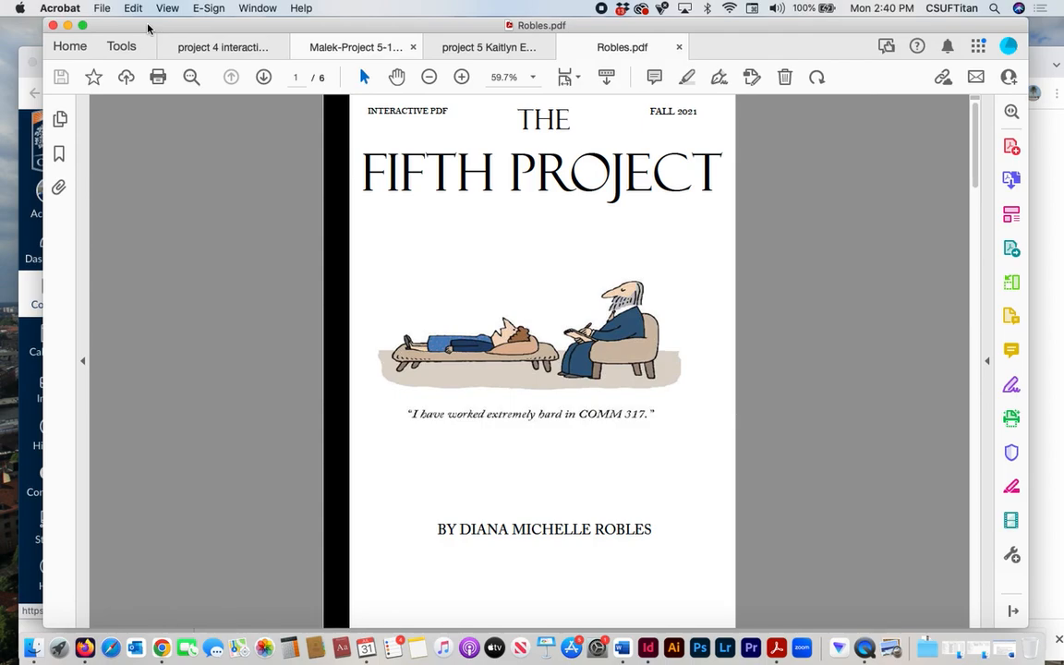
- Minimize the Acrobat and Chrome windows and switch to Adobe InDesign 2022
{"action": "left_click", "coordinate": [68, 25]}
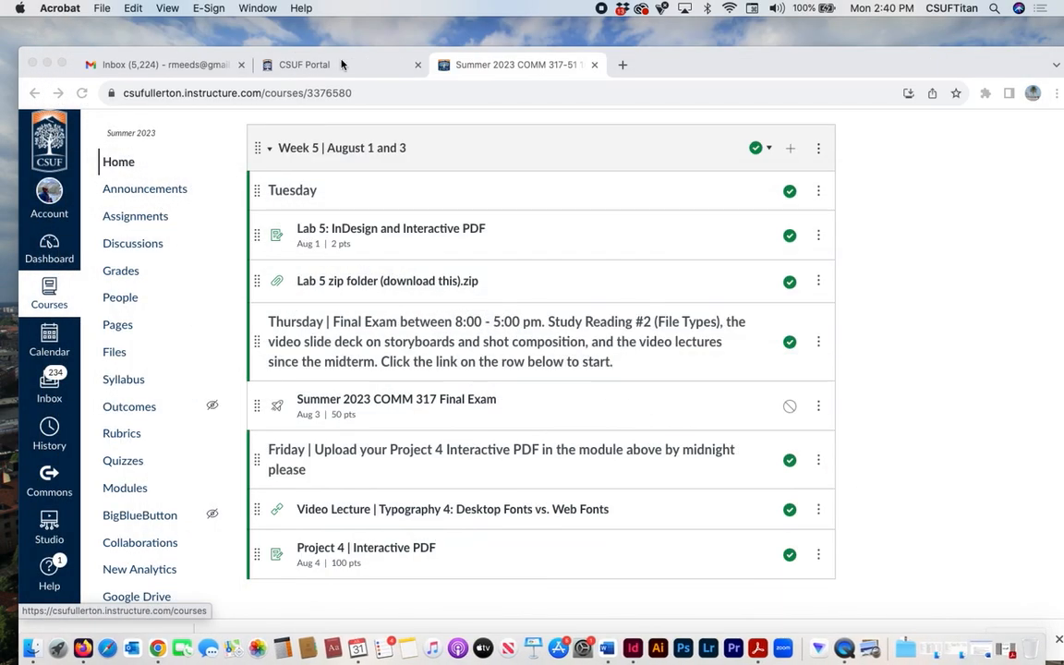
{"action": "left_click", "coordinate": [675, 61]}
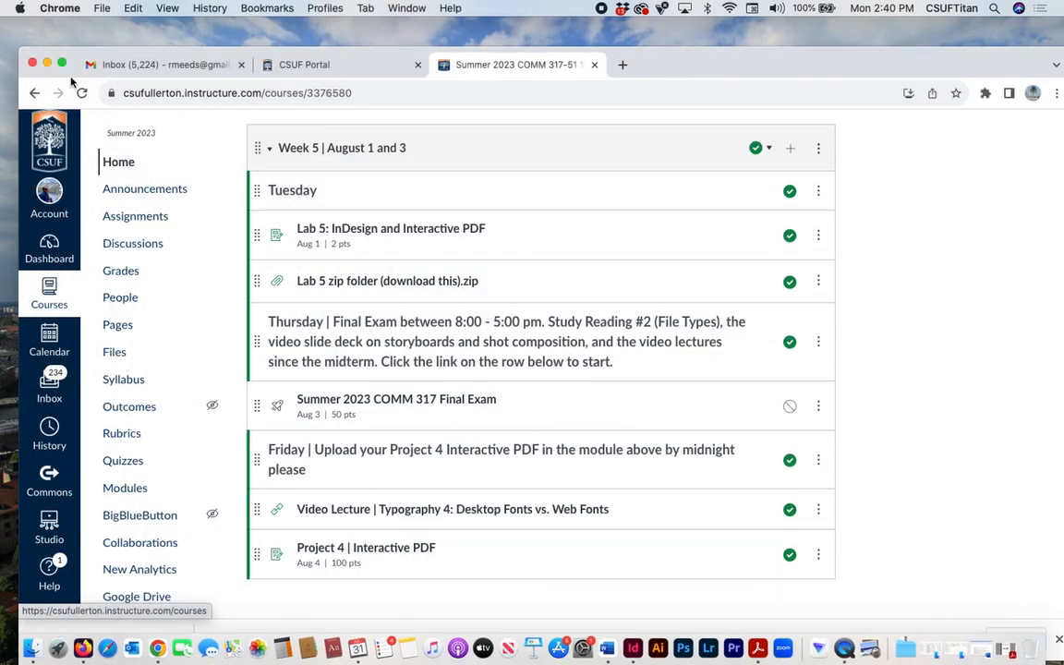
{"action": "left_click", "coordinate": [45, 64]}
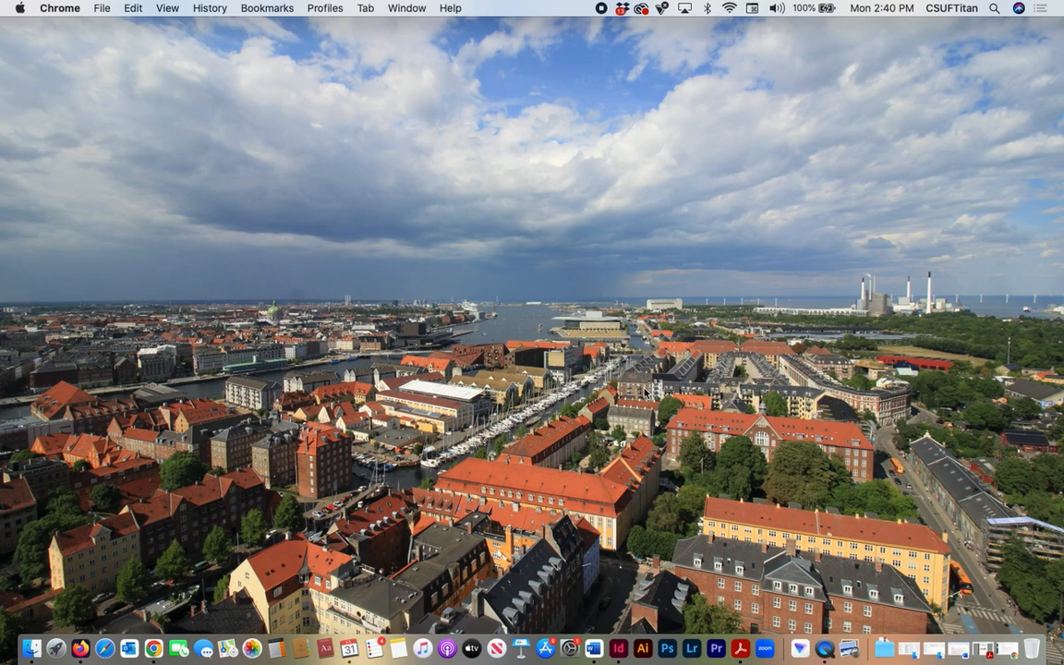
{"action": "left_click", "coordinate": [620, 653]}
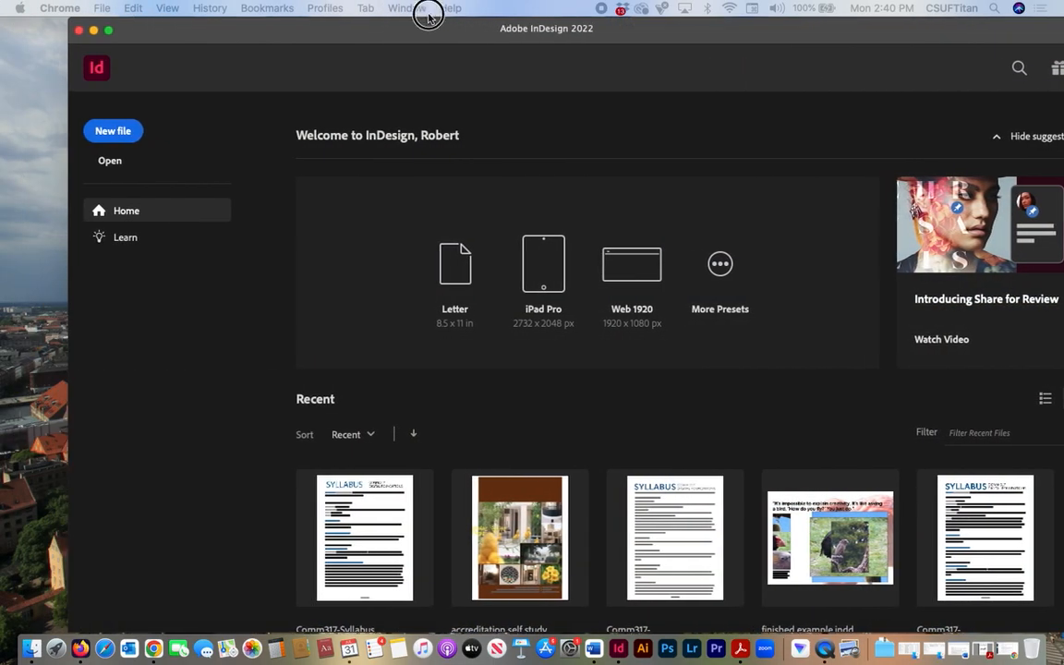
{"action": "left_click_drag", "start_coordinate": [428, 13], "coordinate": [370, 33]}
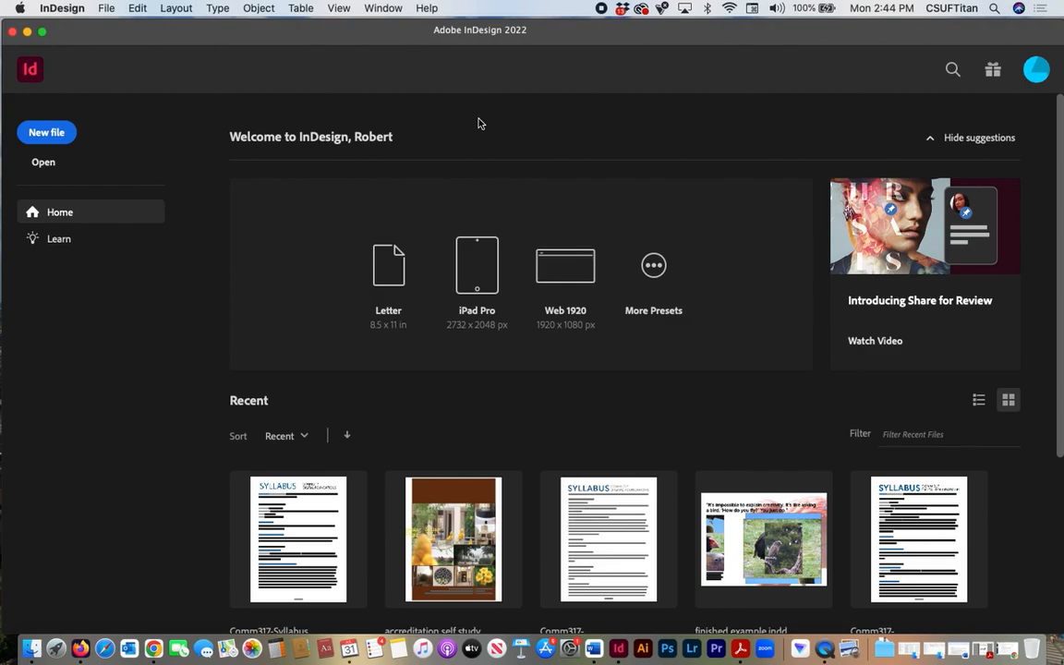
- Start a new document, look through the Print presets, and choose the 612 x 792 px Letter preset for Web
{"action": "left_click", "coordinate": [48, 135]}
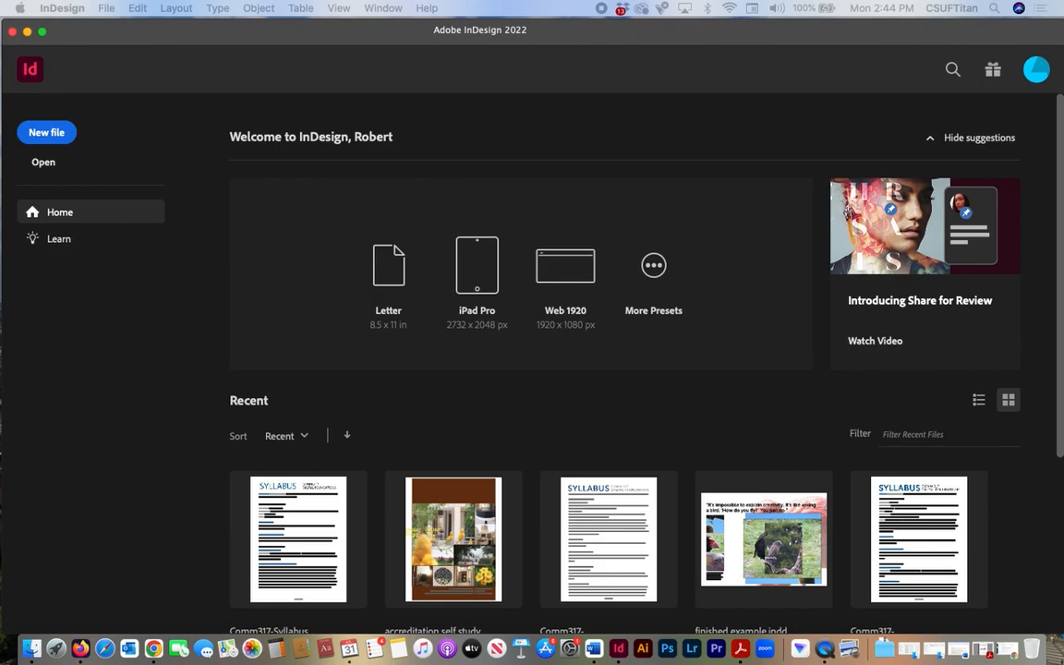
{"action": "left_click_drag", "start_coordinate": [235, 22], "coordinate": [344, 48]}
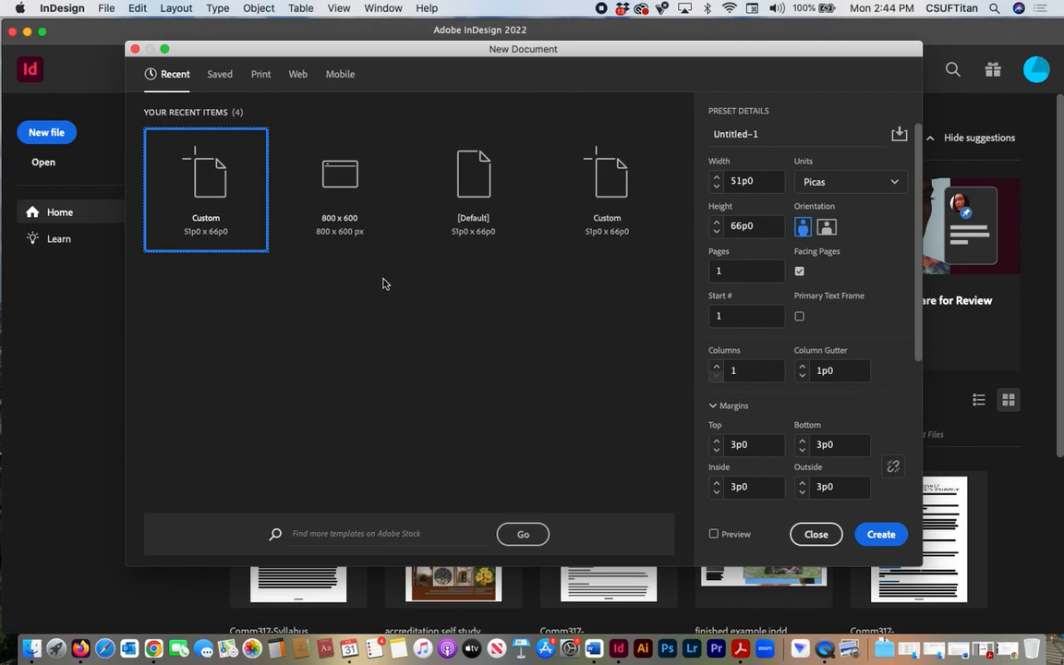
{"action": "left_click", "coordinate": [260, 79]}
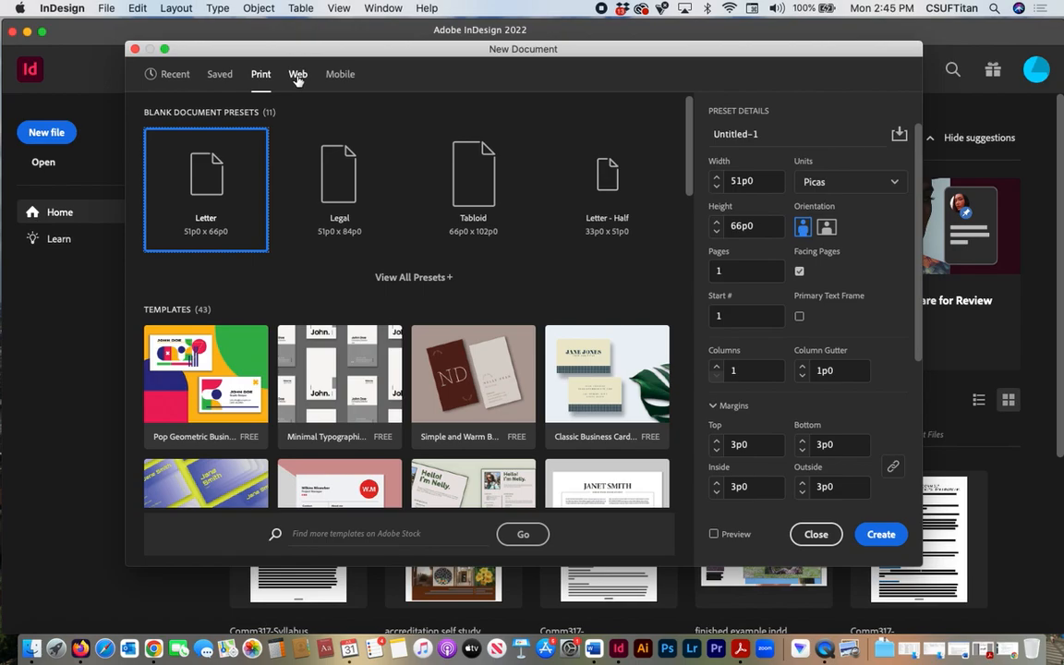
{"action": "left_click", "coordinate": [298, 76]}
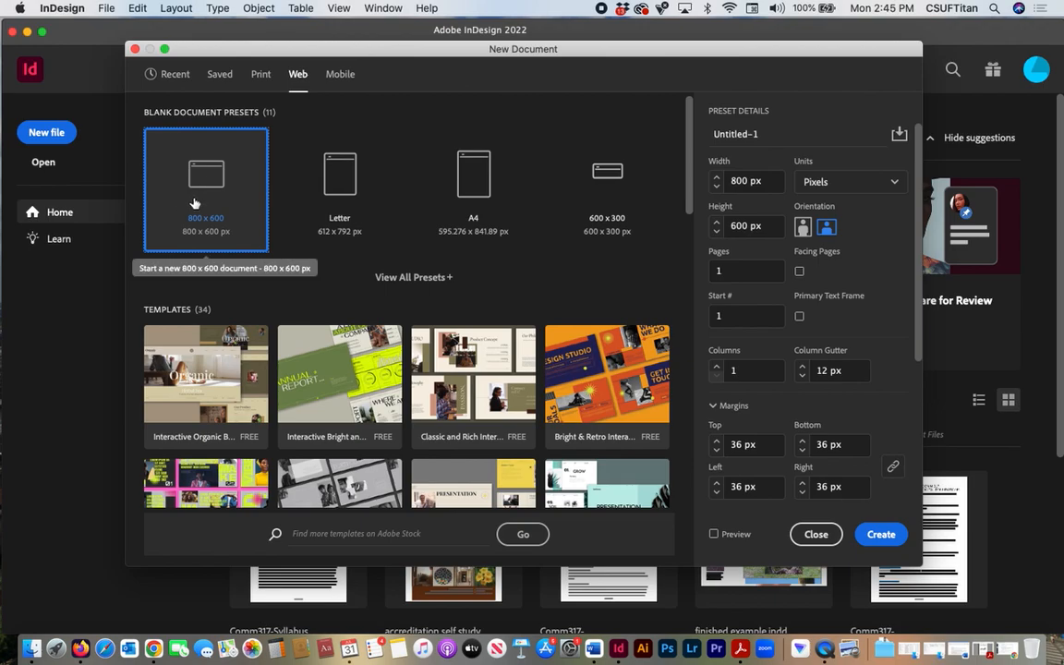
{"action": "left_click", "coordinate": [340, 186]}
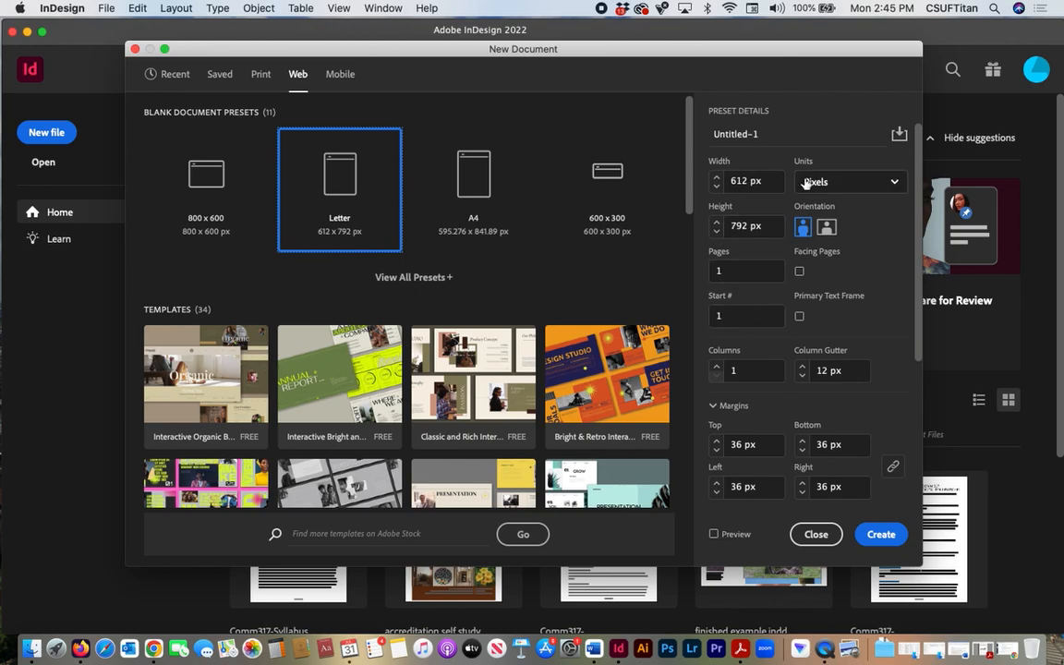
- Set the new document's units to inches, the orientation to portrait and the number of pages to 5
{"action": "left_click", "coordinate": [893, 182]}
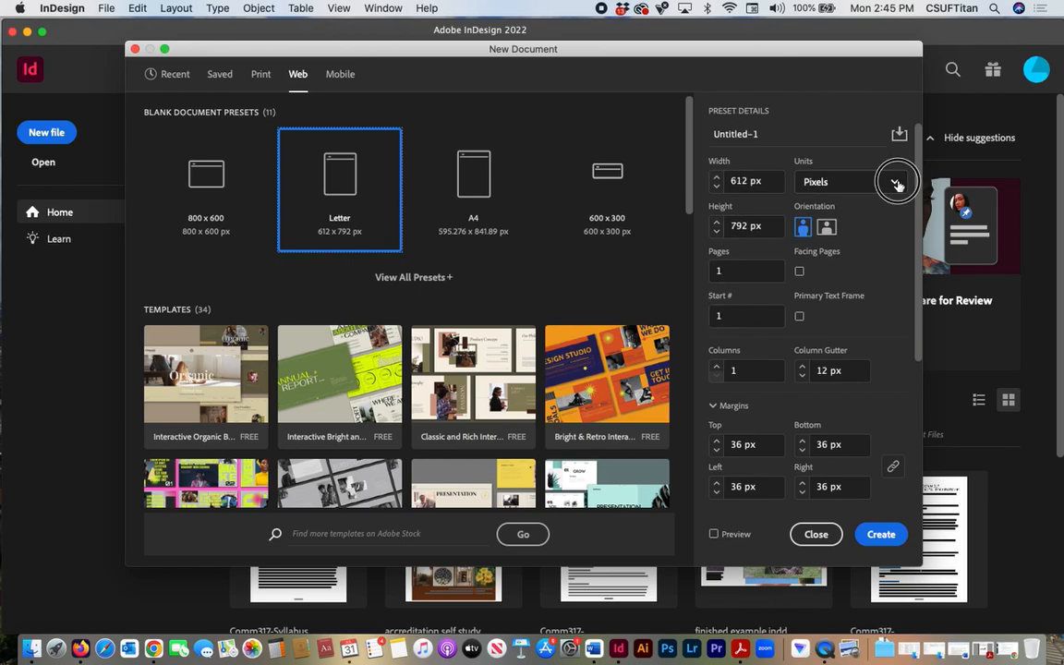
{"action": "left_click", "coordinate": [818, 256]}
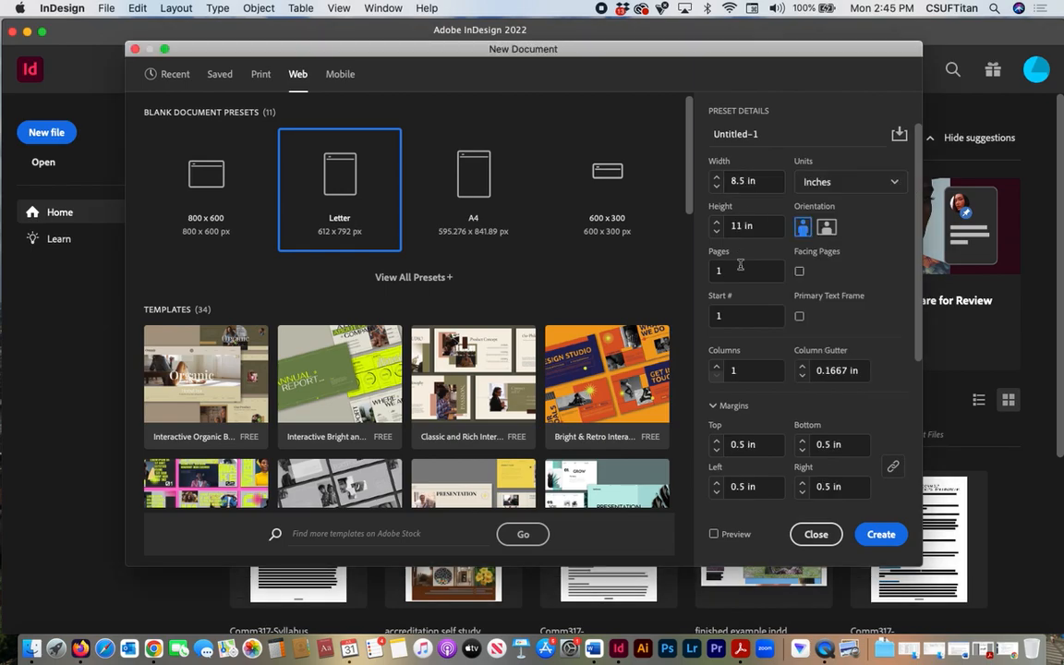
{"action": "left_click", "coordinate": [801, 231]}
{"action": "left_click", "coordinate": [726, 272]}
{"action": "left_click_drag", "start_coordinate": [726, 273], "coordinate": [715, 271]}
{"action": "type", "text": "5"}
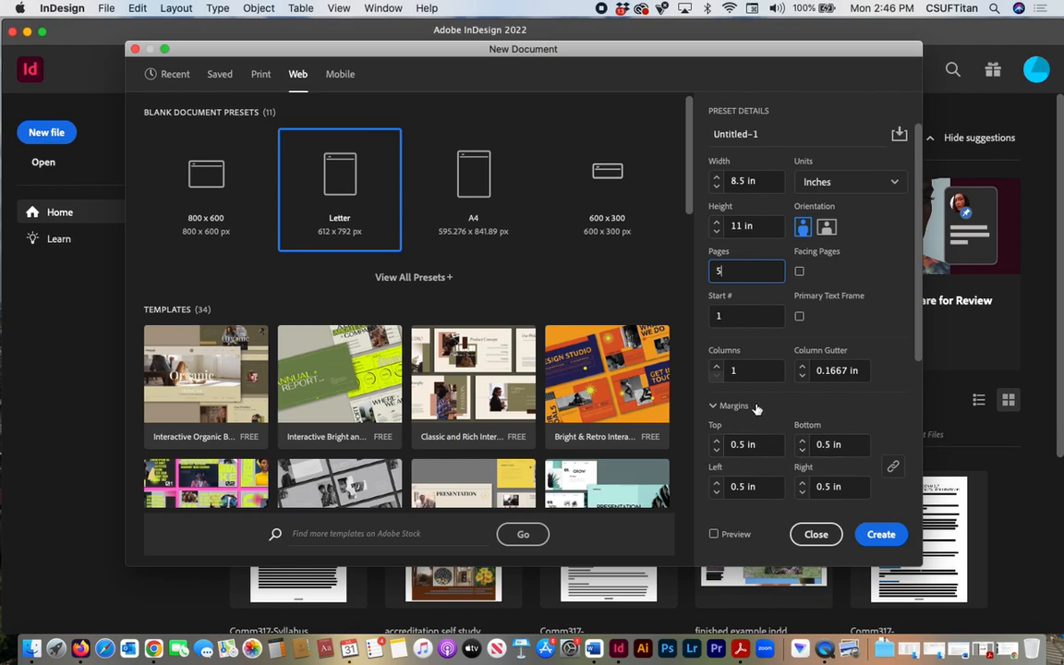
- Set the layout to 3 columns and create the document
{"action": "left_click", "coordinate": [717, 366]}
{"action": "left_click", "coordinate": [717, 367]}
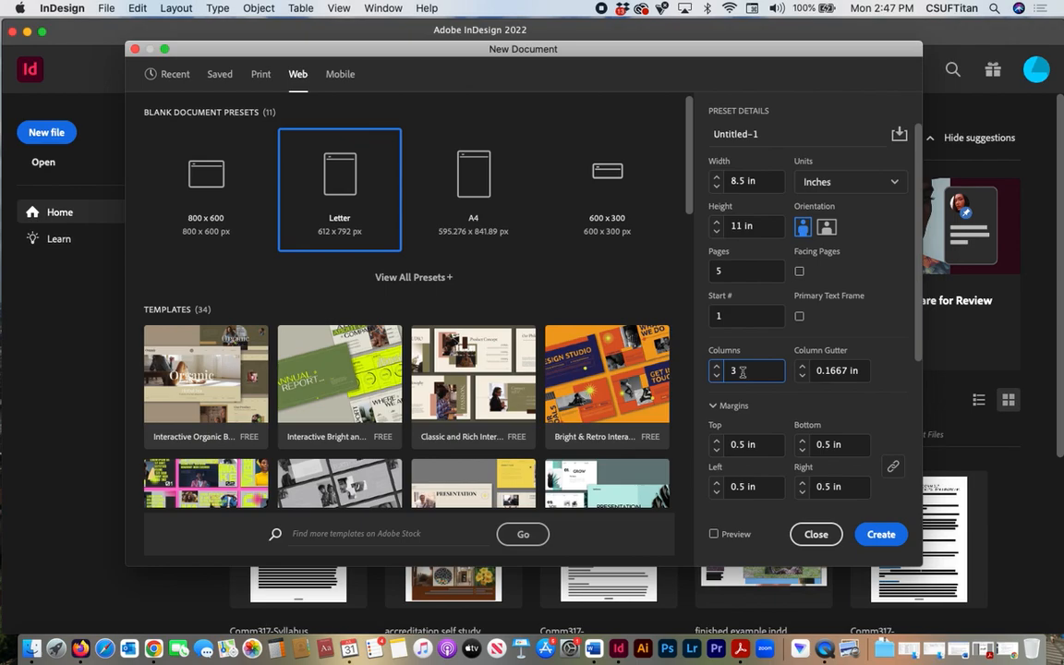
{"action": "left_click", "coordinate": [887, 535]}
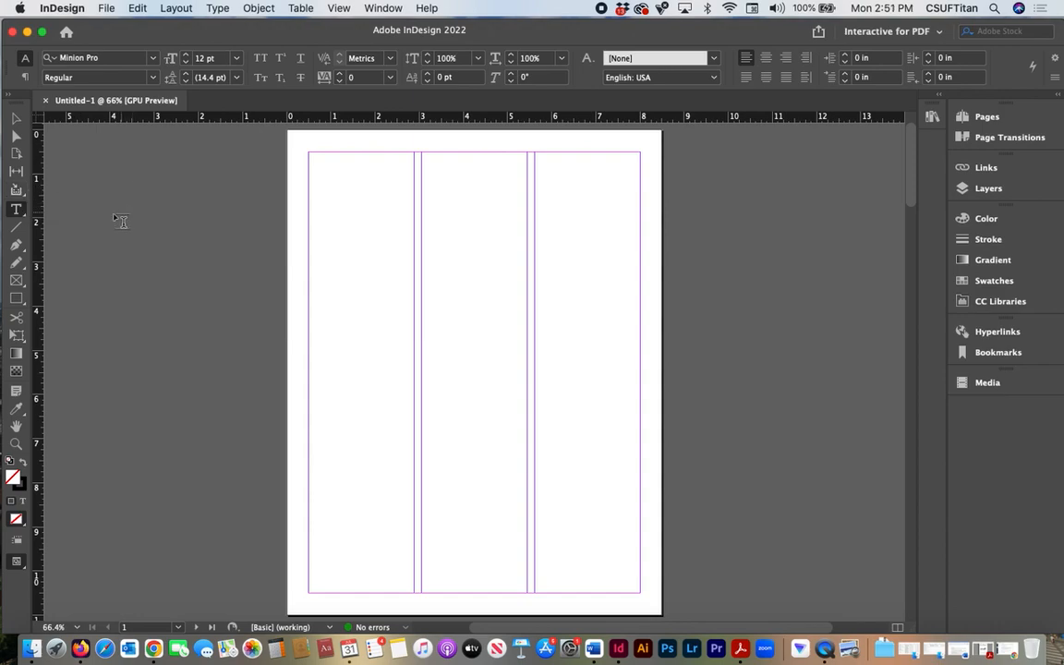
- Examine the tool variants grouped with the Type, Rectangle Frame and Rectangle tools
{"action": "left_click", "coordinate": [23, 218]}
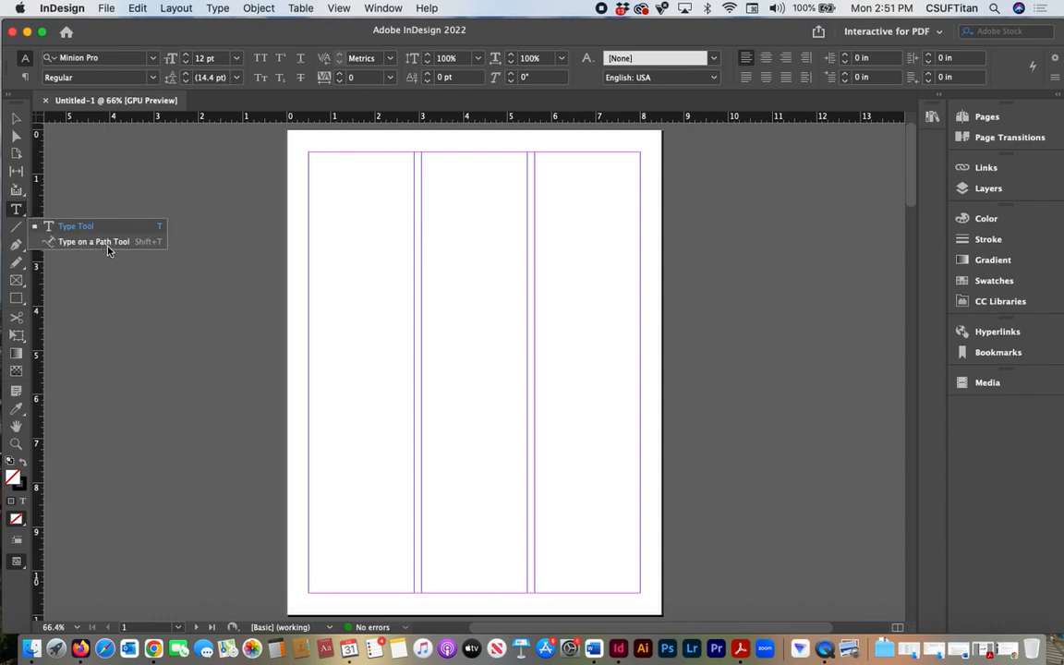
{"action": "left_click", "coordinate": [25, 217]}
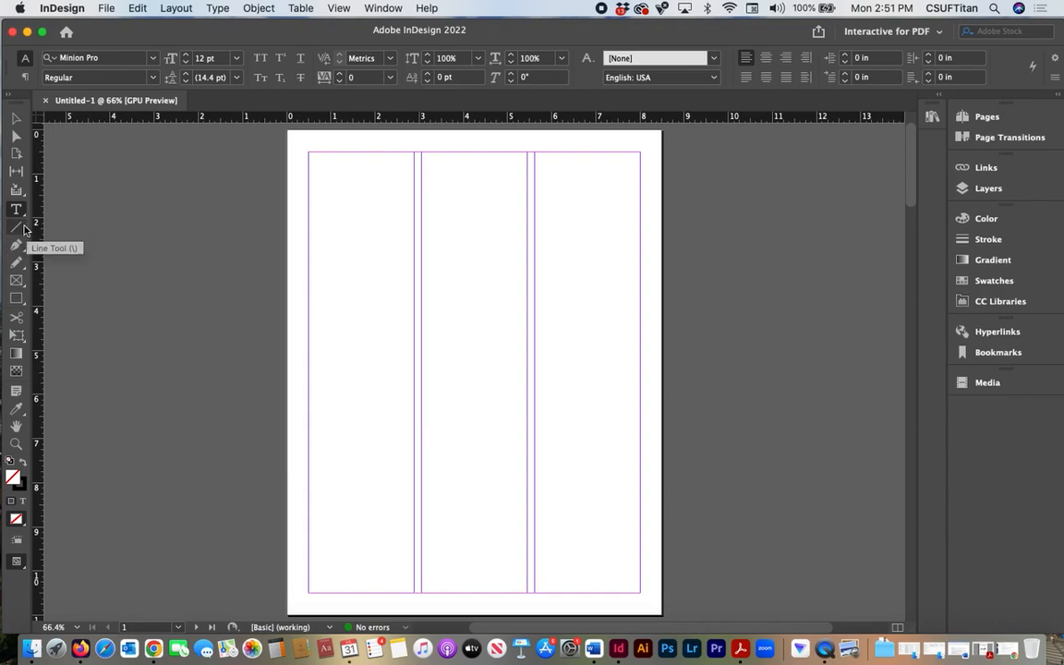
{"action": "left_click", "coordinate": [24, 289]}
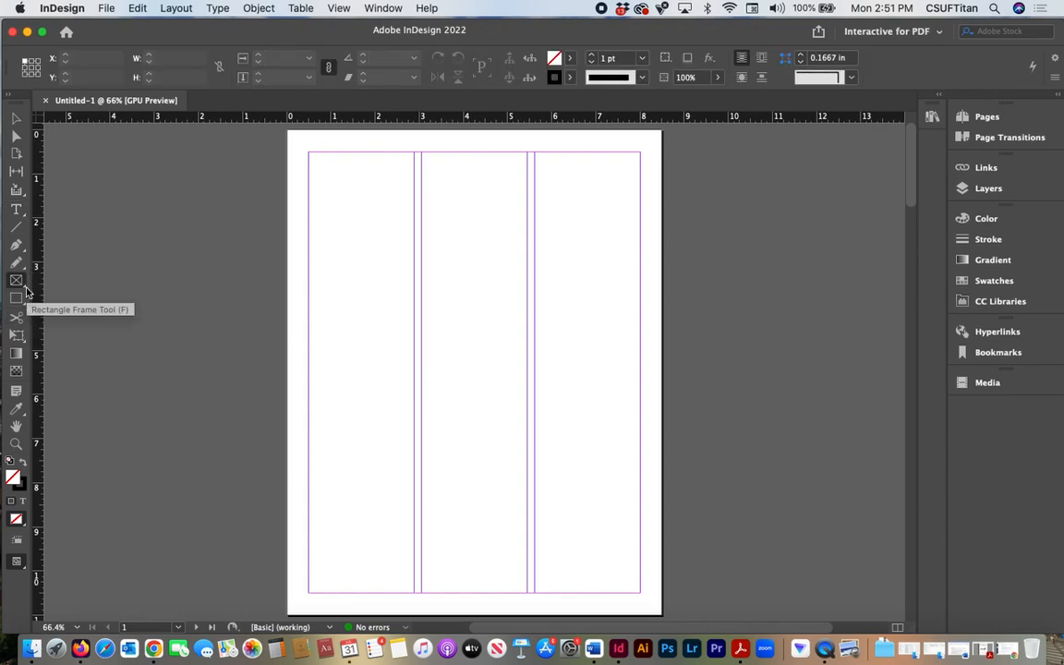
{"action": "left_click", "coordinate": [24, 289]}
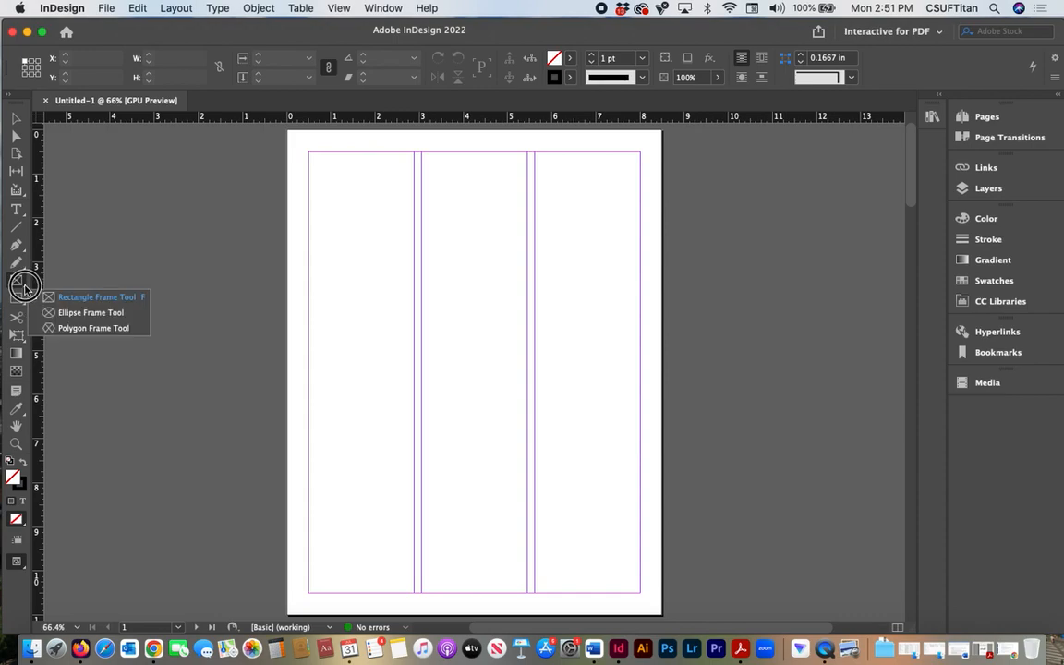
{"action": "left_click", "coordinate": [127, 221]}
{"action": "left_click", "coordinate": [578, 343]}
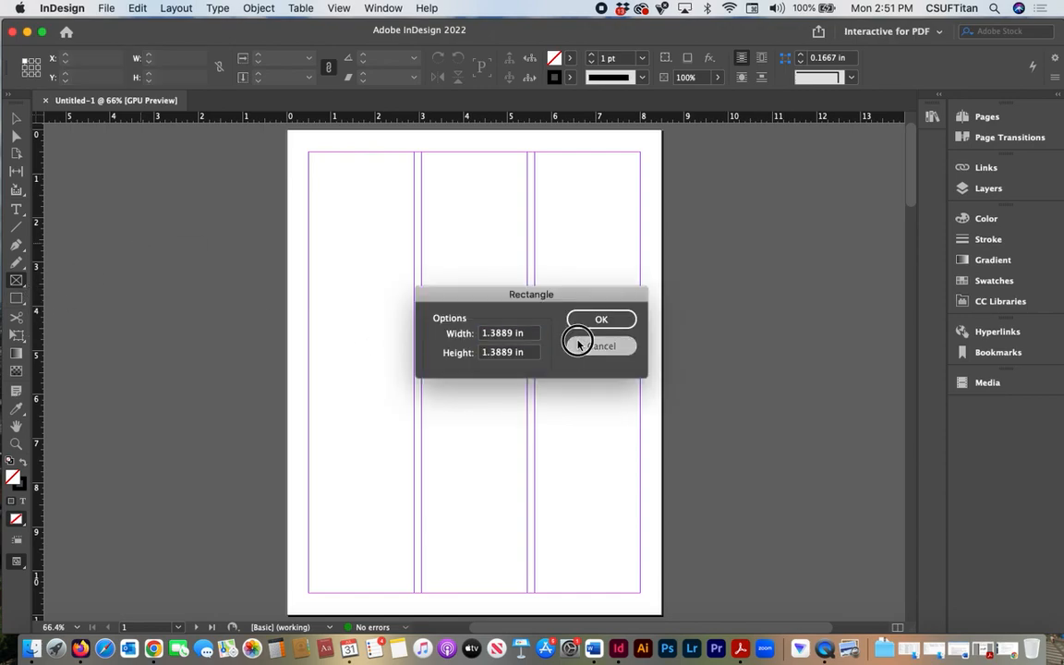
{"action": "left_click", "coordinate": [22, 302]}
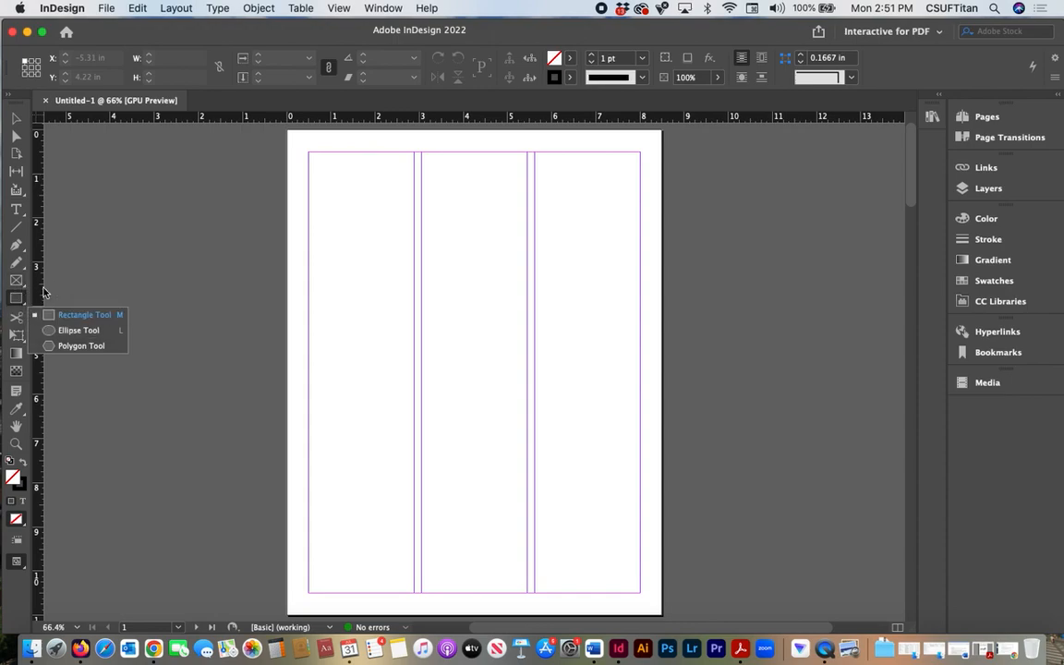
{"action": "left_click", "coordinate": [83, 315]}
{"action": "left_click", "coordinate": [105, 280]}
{"action": "left_click", "coordinate": [582, 346]}
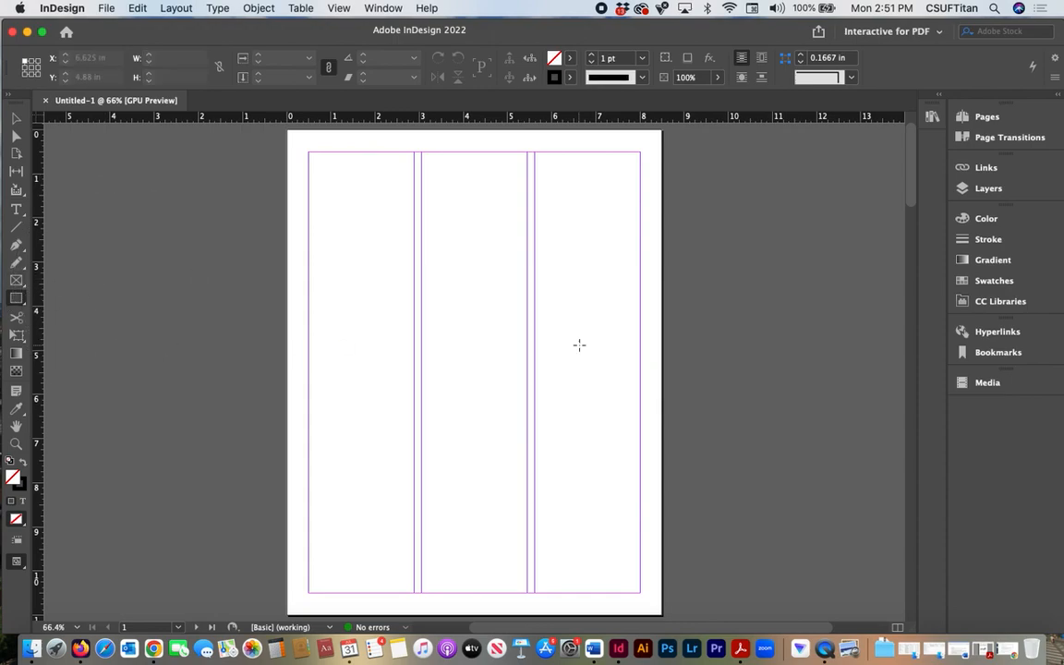
- Across the first two columns, draw a rectangle frame about 4.94 x 2.44 in and a plain rectangle about 4.94 x 2.34 in below it
{"action": "left_click", "coordinate": [16, 281]}
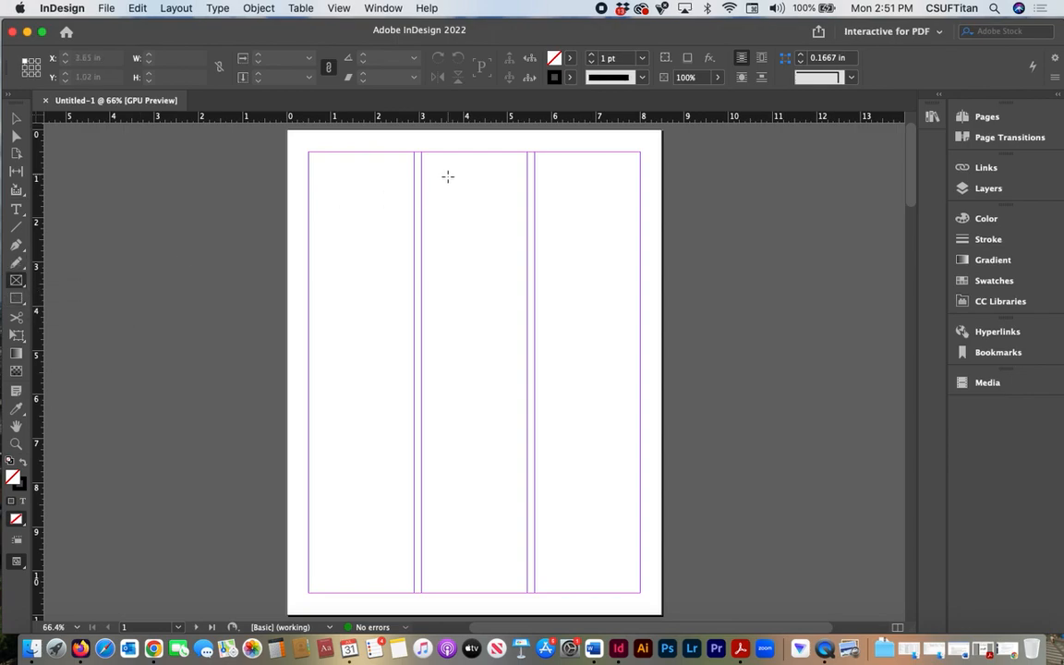
{"action": "left_click_drag", "start_coordinate": [310, 205], "coordinate": [527, 311]}
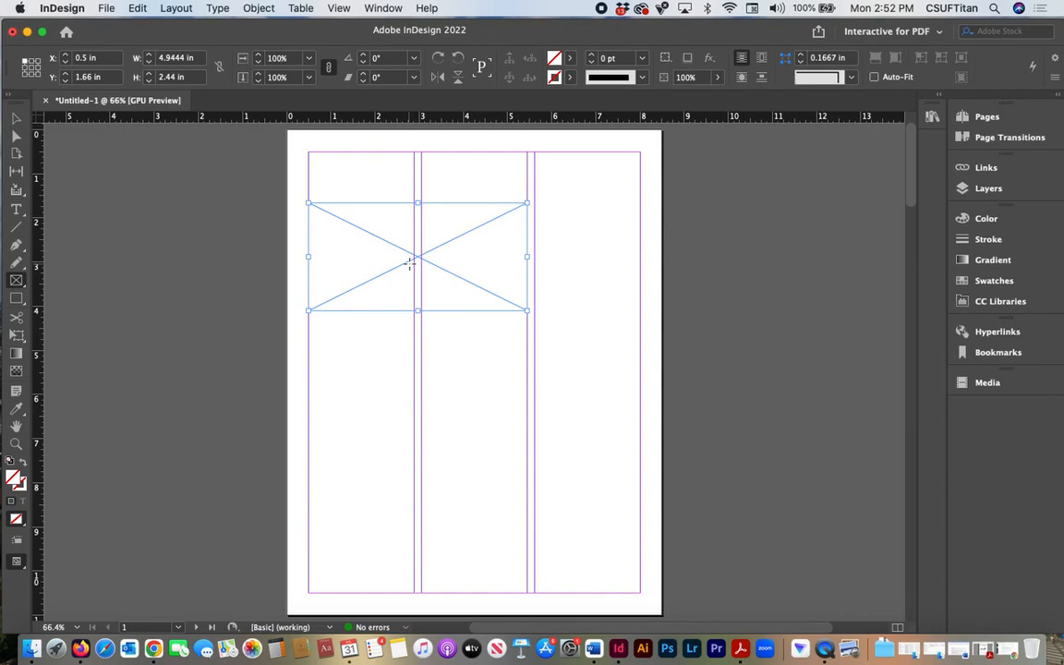
{"action": "left_click", "coordinate": [19, 303]}
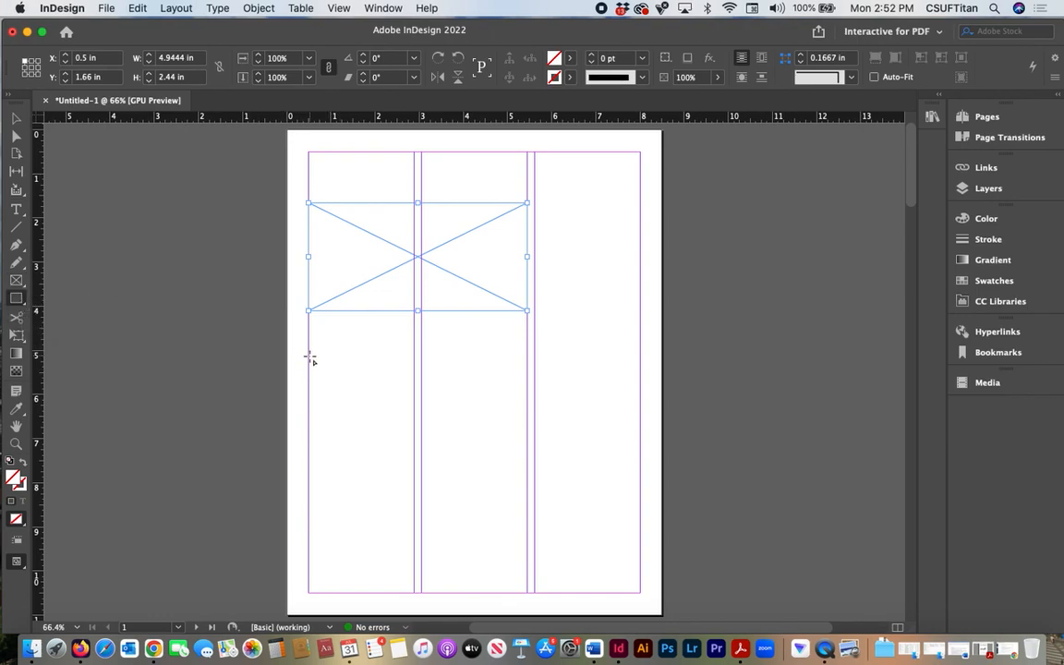
{"action": "mouse_move", "coordinate": [310, 358]}
{"action": "left_mouse_down"}
{"action": "mouse_move", "coordinate": [424, 439]}
{"action": "mouse_move", "coordinate": [526, 459]}
{"action": "left_mouse_up"}
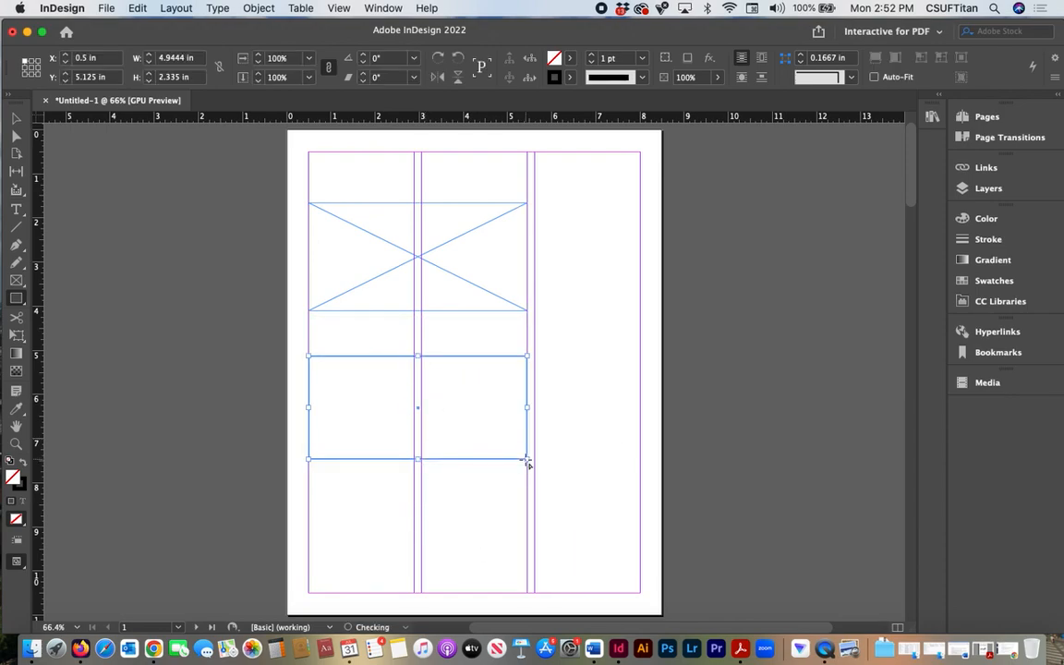
- Fill the plain rectangle with a bright green picked in the RGB color space
{"action": "double_click", "coordinate": [13, 479]}
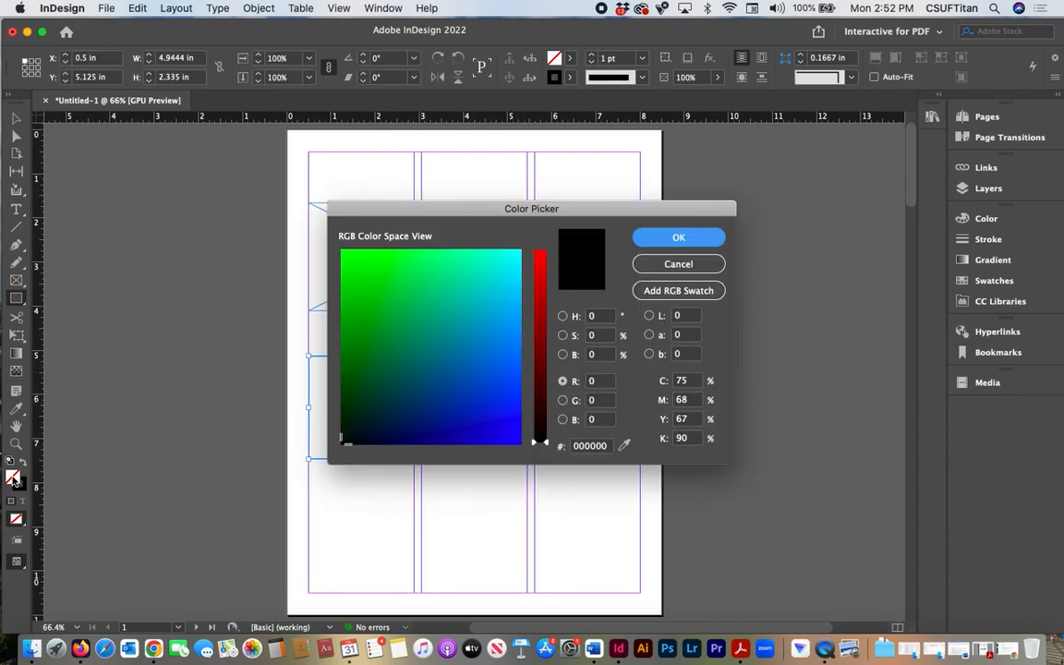
{"action": "left_click", "coordinate": [446, 268]}
{"action": "left_click", "coordinate": [708, 242]}
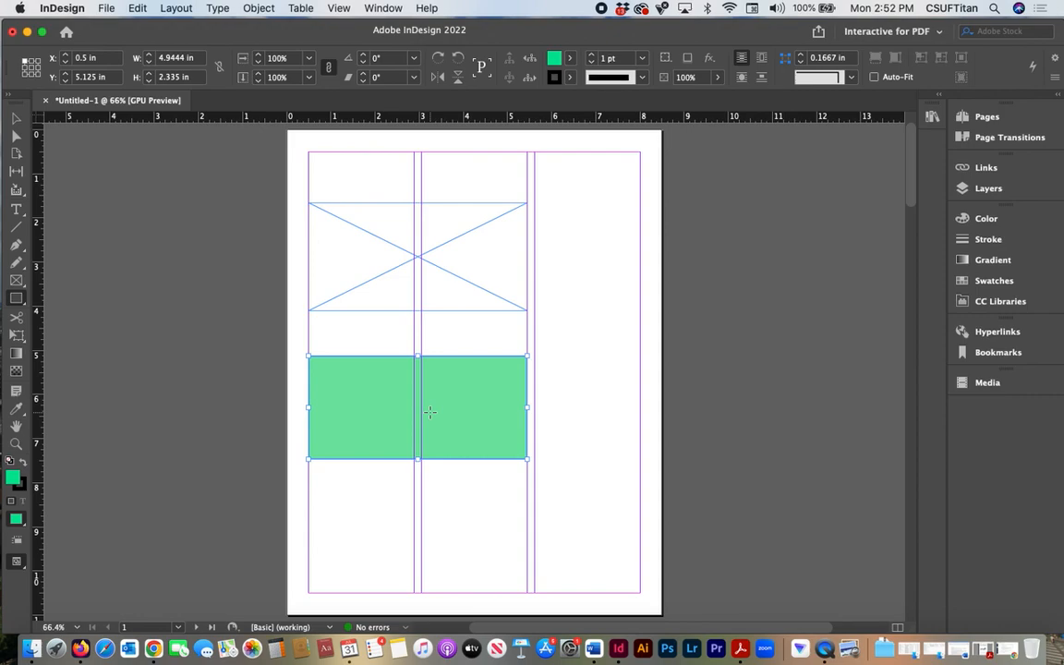
- Activate the Free Transform tool and reset the lower rectangle to the default fill and stroke
{"action": "left_click", "coordinate": [24, 343]}
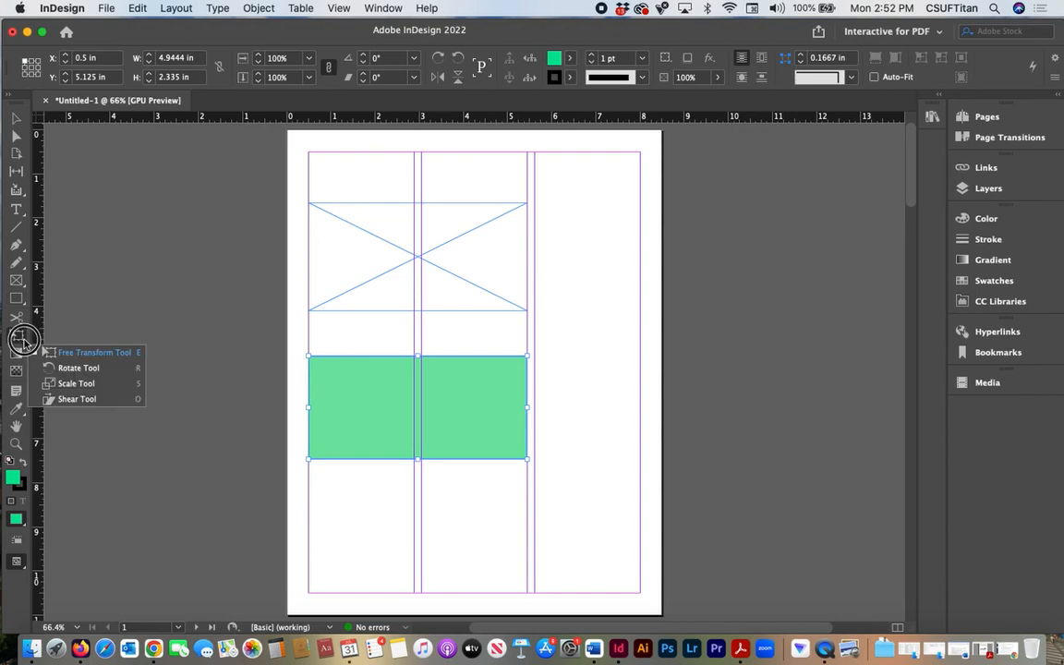
{"action": "left_click", "coordinate": [25, 344]}
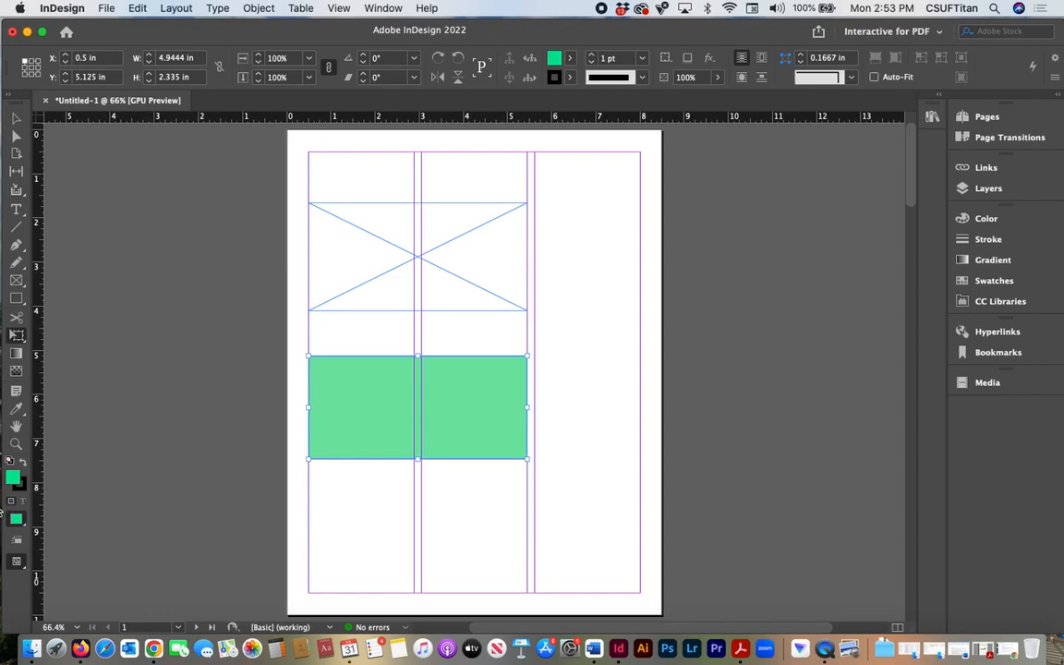
{"action": "left_click", "coordinate": [12, 459]}
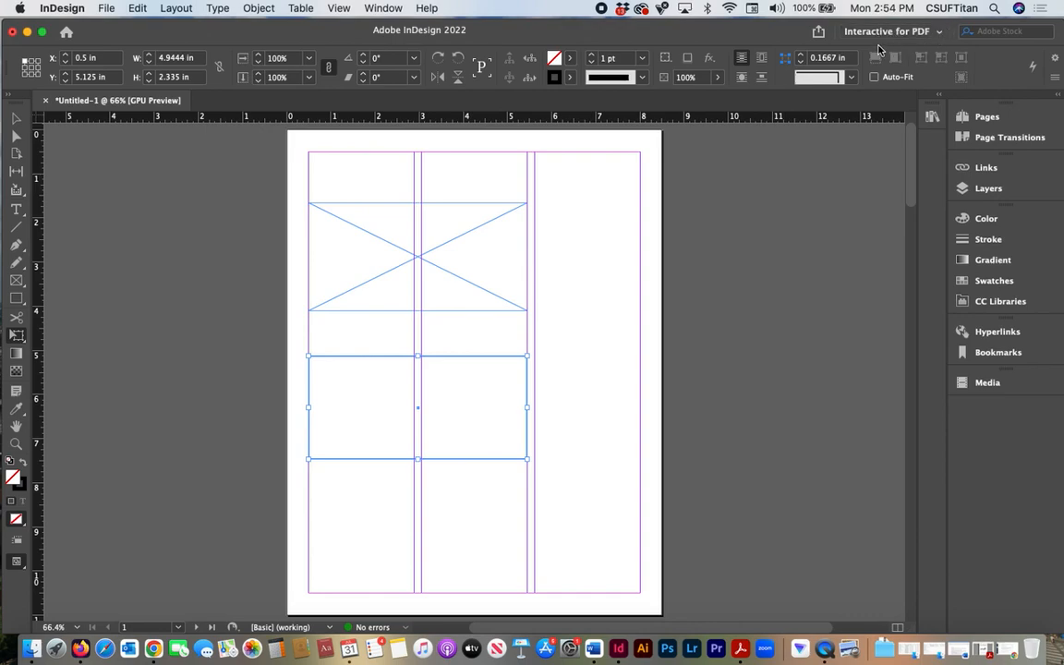
- Try out the Advanced and Essentials workspaces, and return to the Interactive for PDF workspace
{"action": "left_click", "coordinate": [939, 31]}
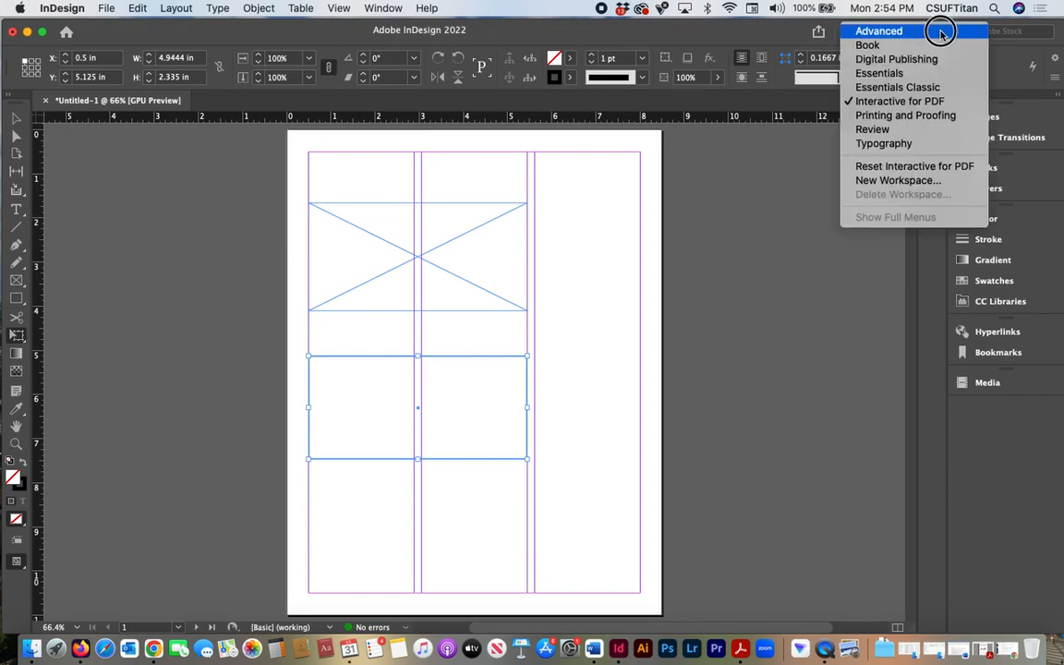
{"action": "left_click", "coordinate": [941, 34]}
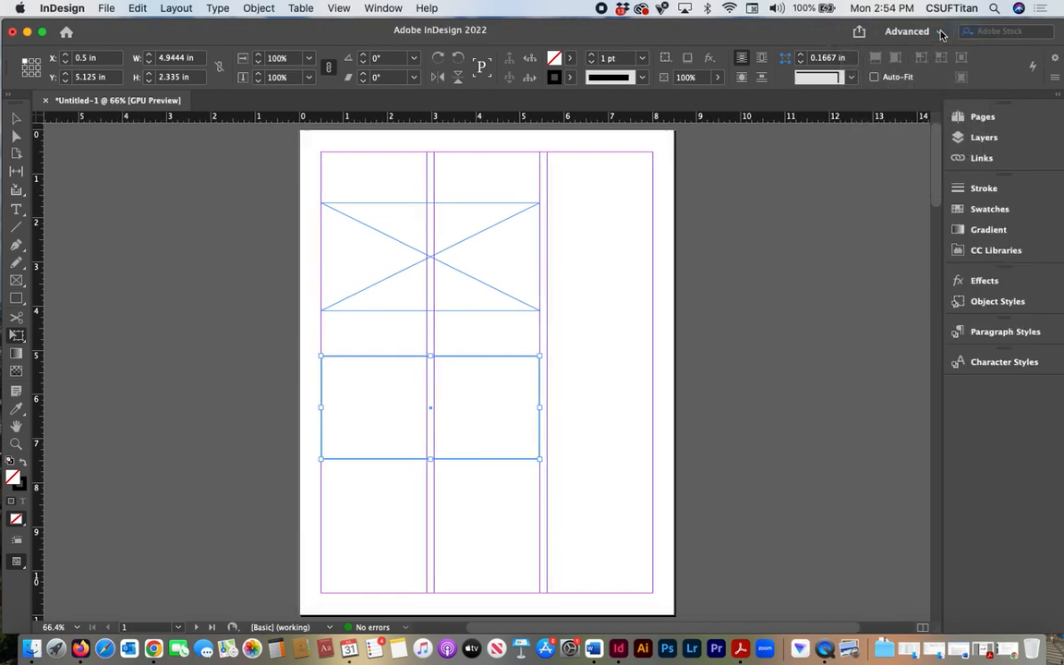
{"action": "left_click", "coordinate": [942, 34]}
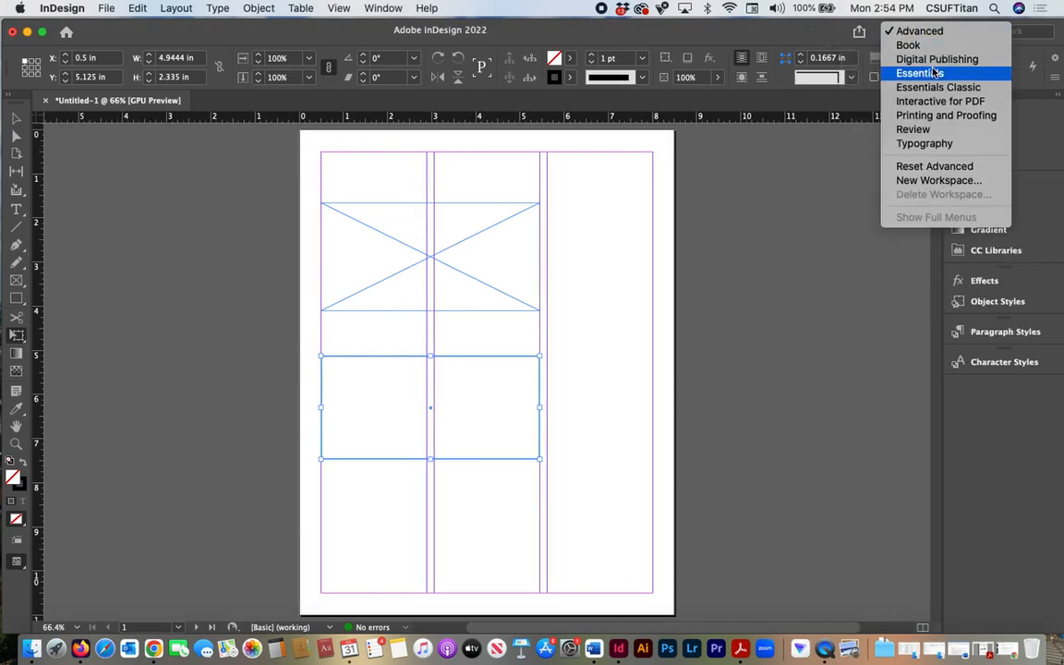
{"action": "left_click", "coordinate": [935, 73]}
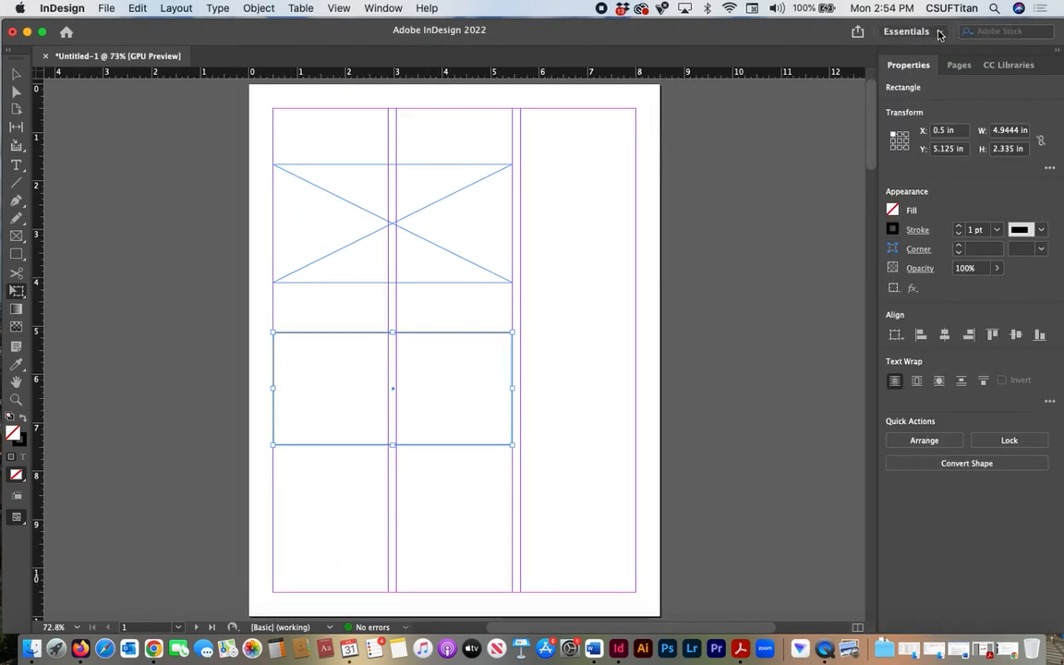
{"action": "left_click", "coordinate": [939, 35]}
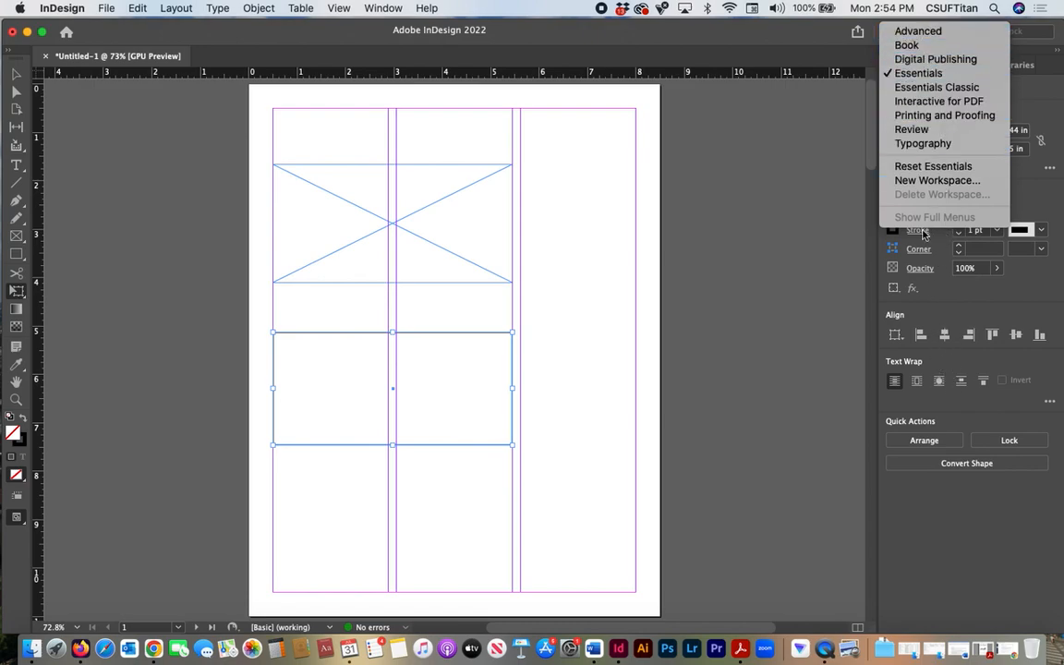
{"action": "left_click", "coordinate": [928, 102]}
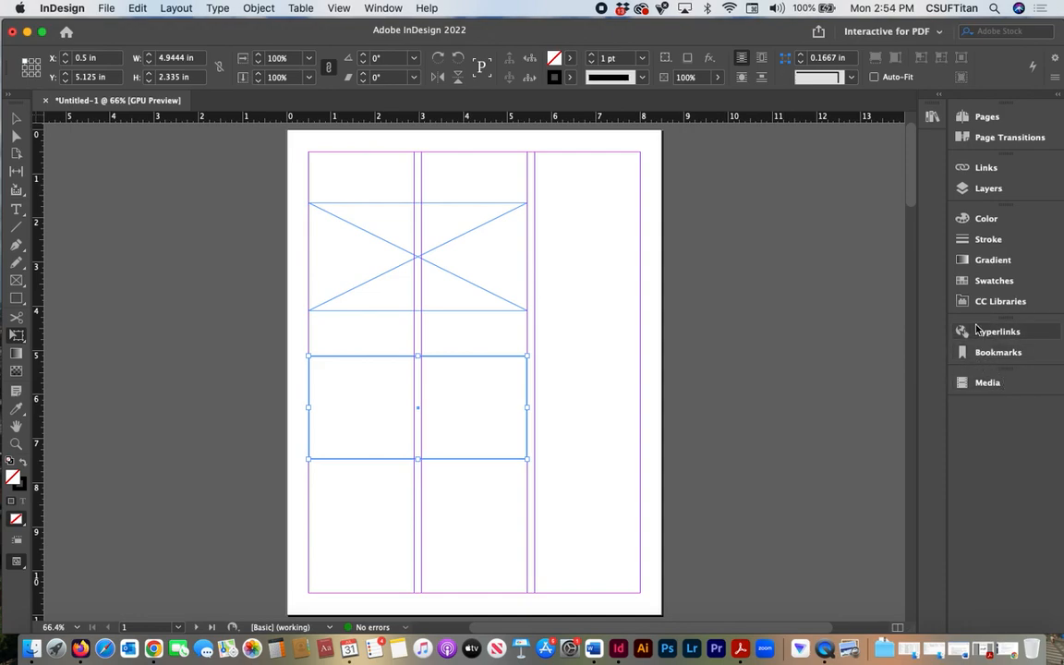
- Switch to the Essentials workspace and display the document's page thumbnails
{"action": "left_click", "coordinate": [939, 31]}
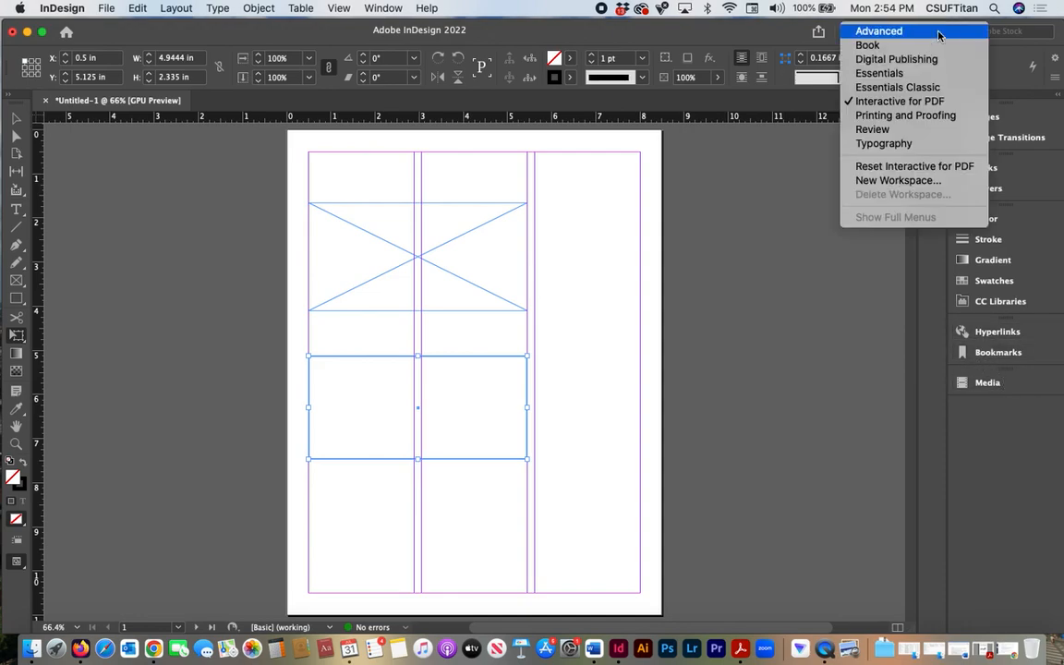
{"action": "left_click", "coordinate": [903, 73]}
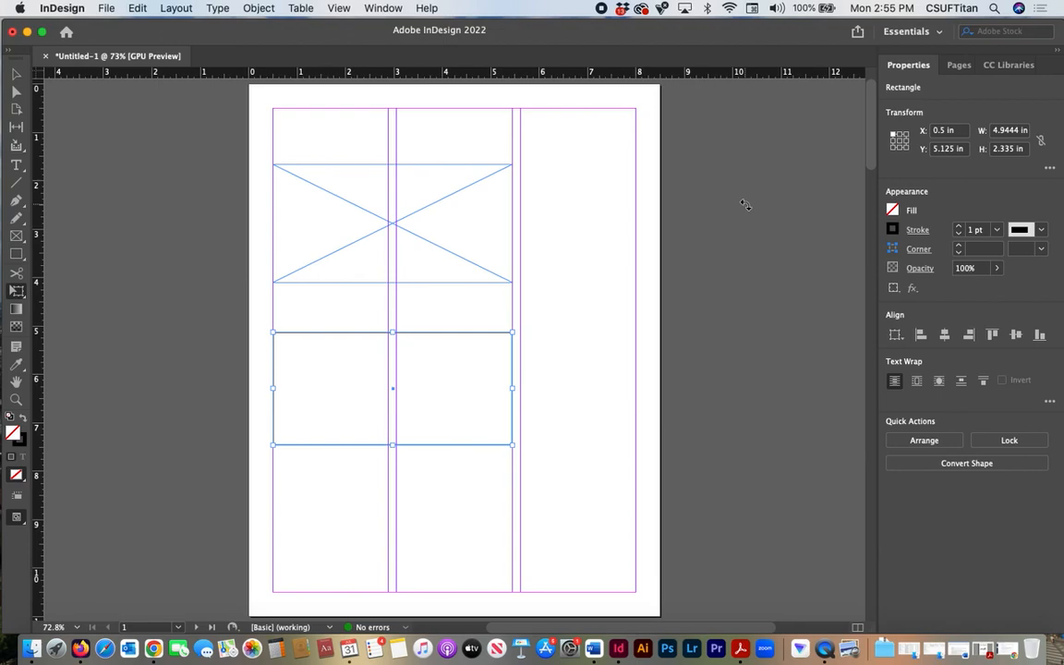
{"action": "left_click", "coordinate": [959, 66]}
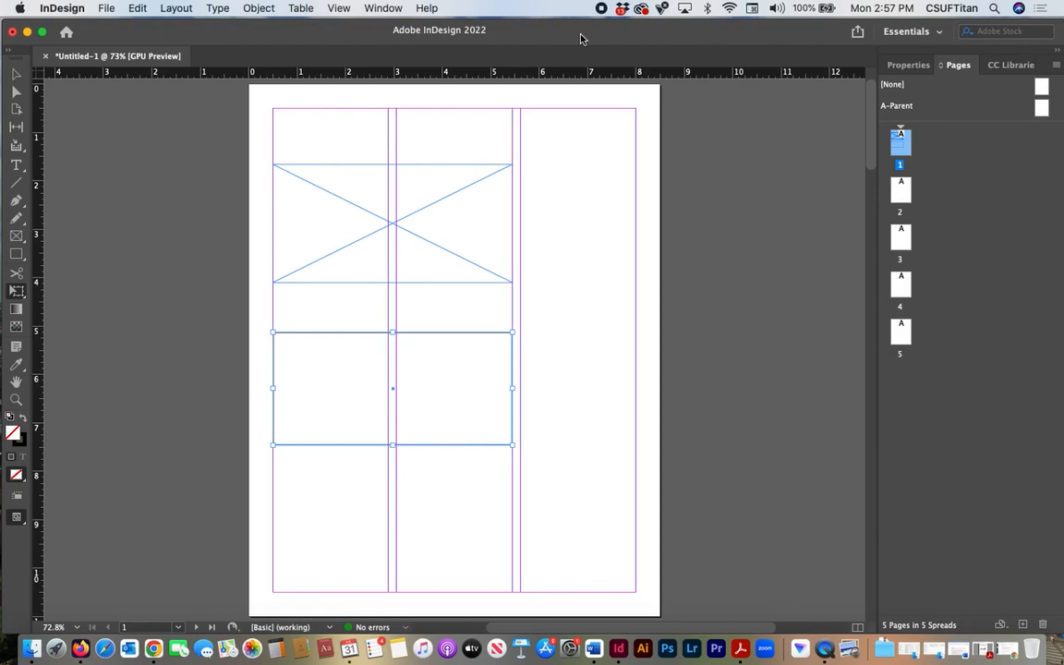
{"action": "left_click", "coordinate": [376, 8]}
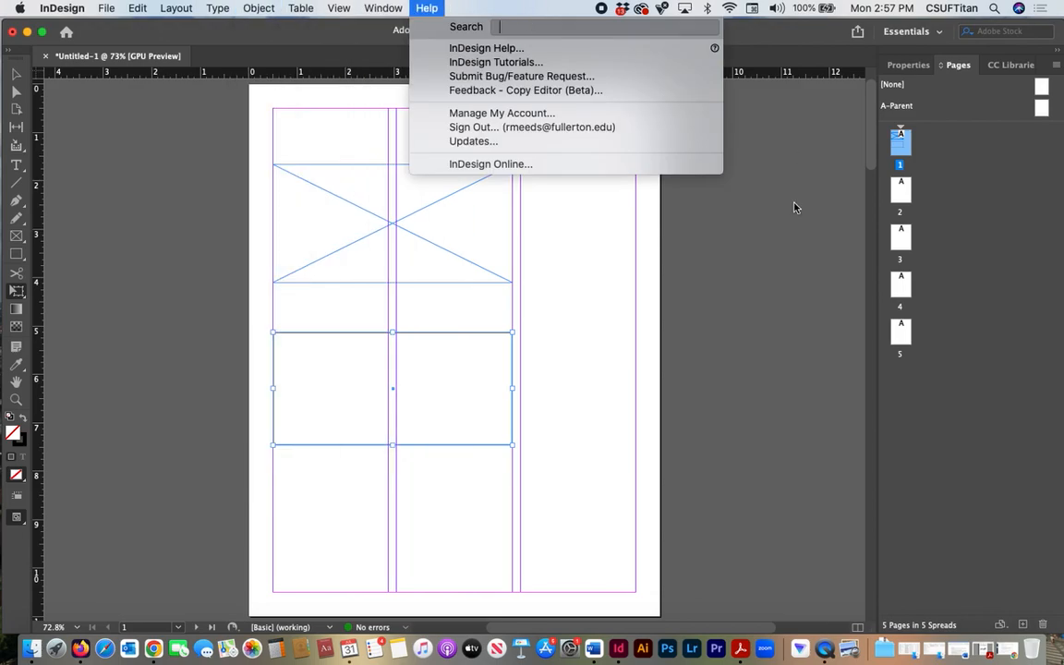
{"action": "left_click", "coordinate": [765, 34]}
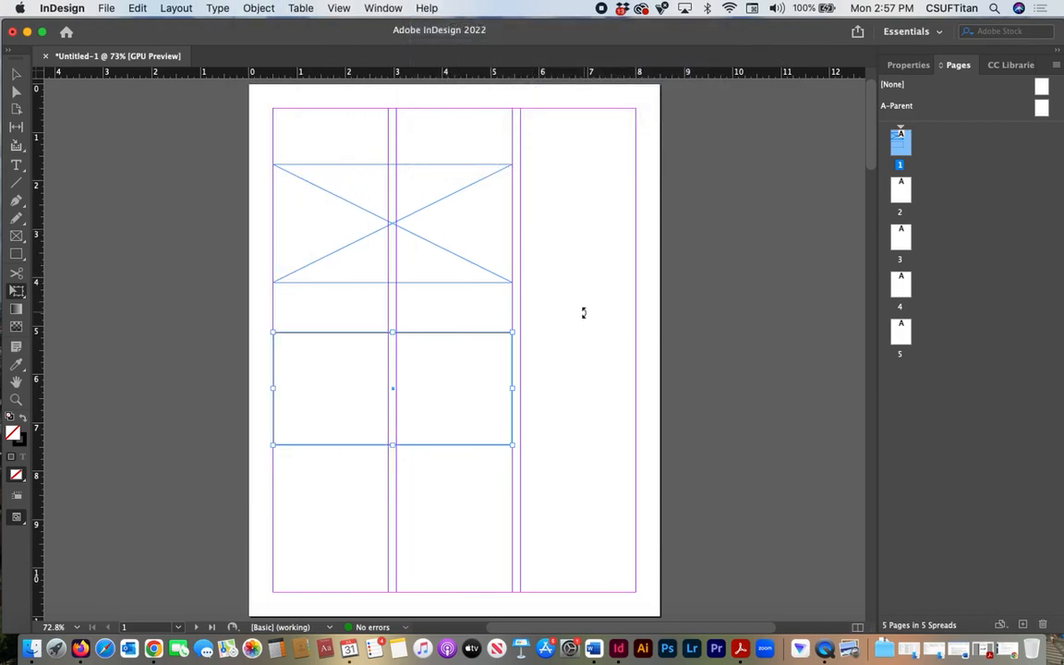